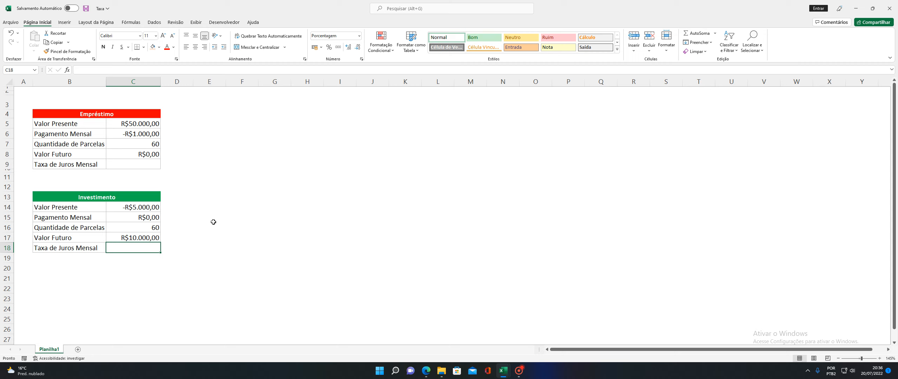
# Enter =TAXA(C7;C6;C5;C8) in C9 to get the loan's 0,62% monthly rate
pyautogui.click(137, 165)
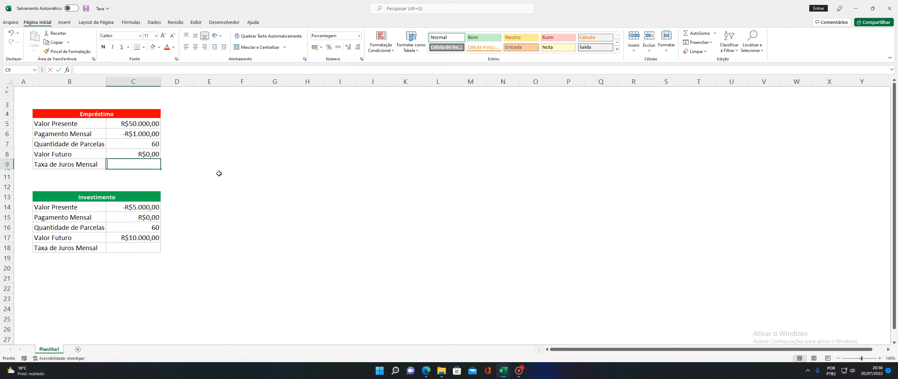
pyautogui.write('=TAXA')
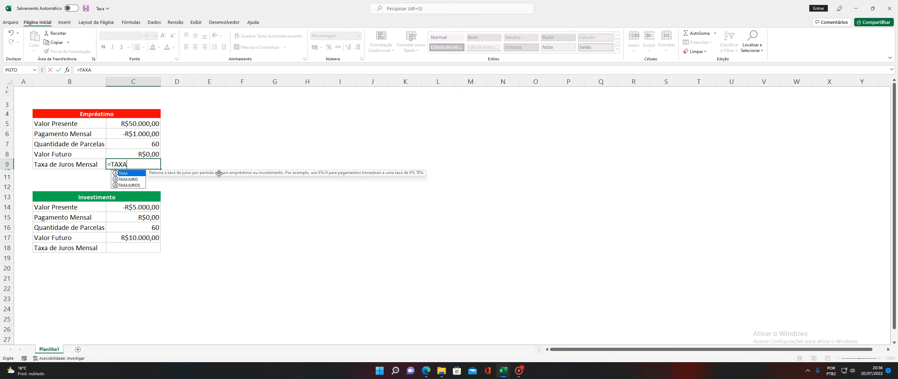
pyautogui.write('(')
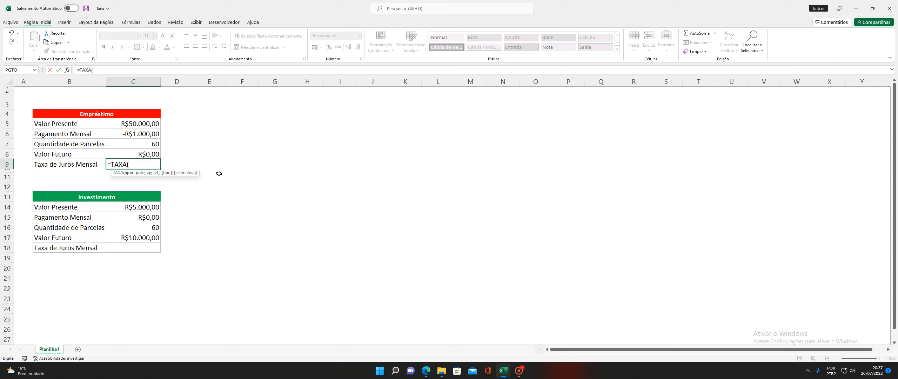
pyautogui.click(133, 145)
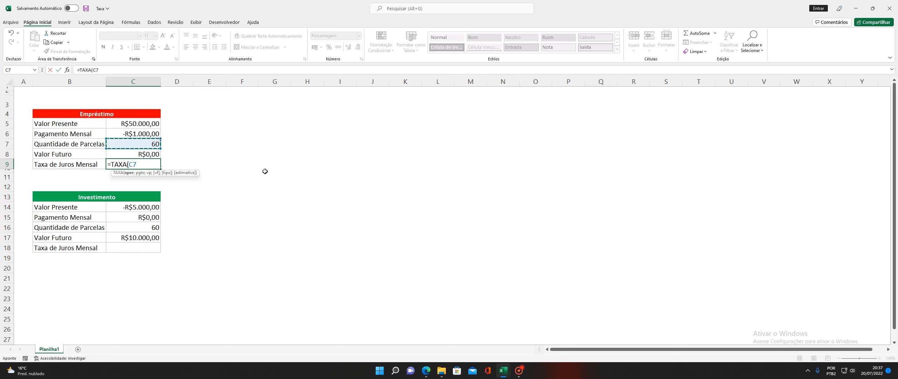
pyautogui.write(';')
pyautogui.click(139, 133)
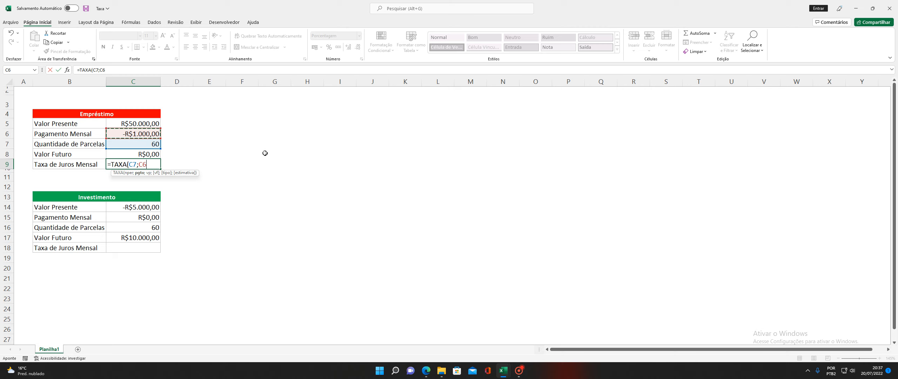
pyautogui.write(';')
pyautogui.click(136, 122)
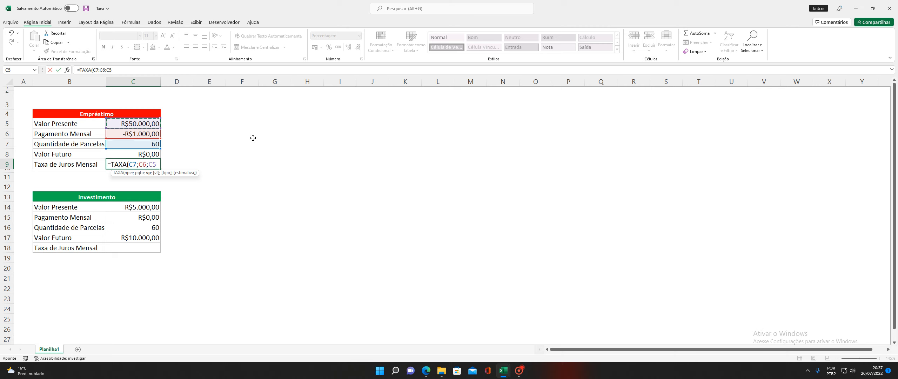
pyautogui.write(';')
pyautogui.click(134, 154)
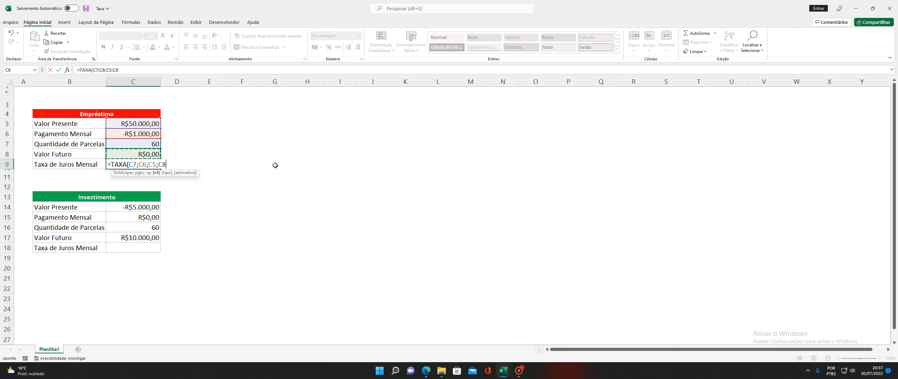
pyautogui.write(')')
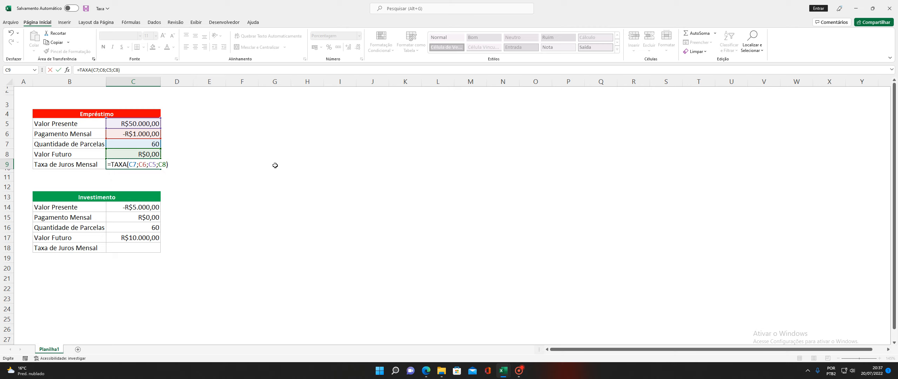
pyautogui.press('Return')
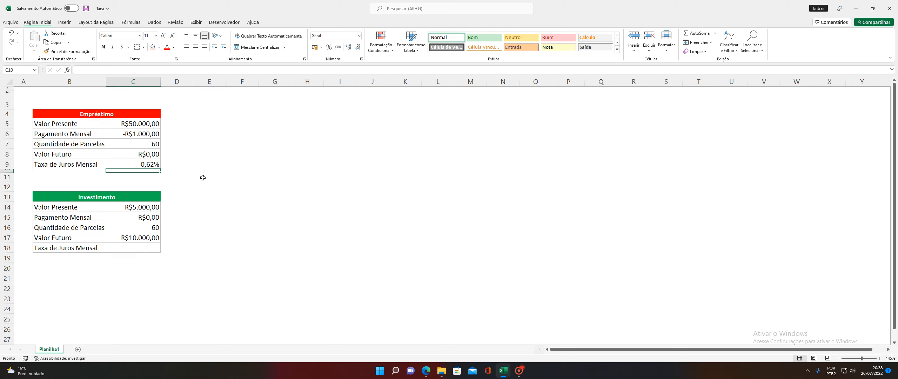
# Enter =TAXA(C16;C15;C14;C17) in C18, giving the investment a 1,16% monthly rate
pyautogui.click(126, 245)
pyautogui.write('=')
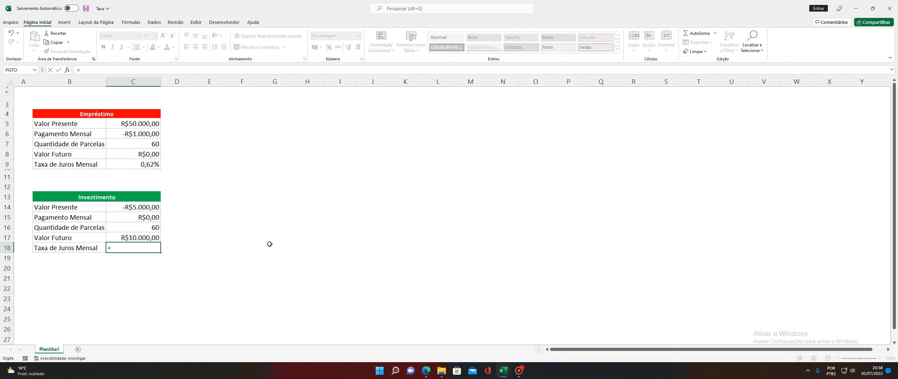
pyautogui.write('TAXA')
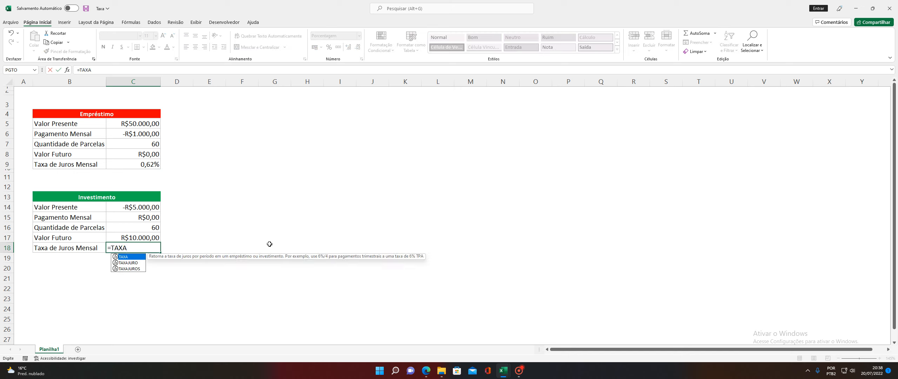
pyautogui.write('(')
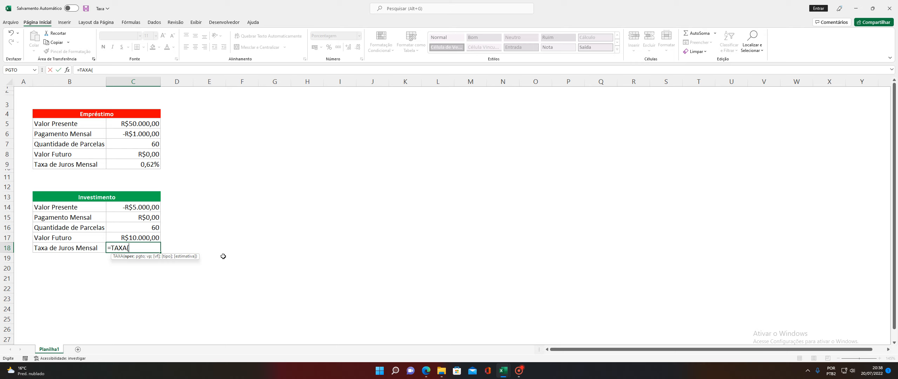
pyautogui.click(144, 227)
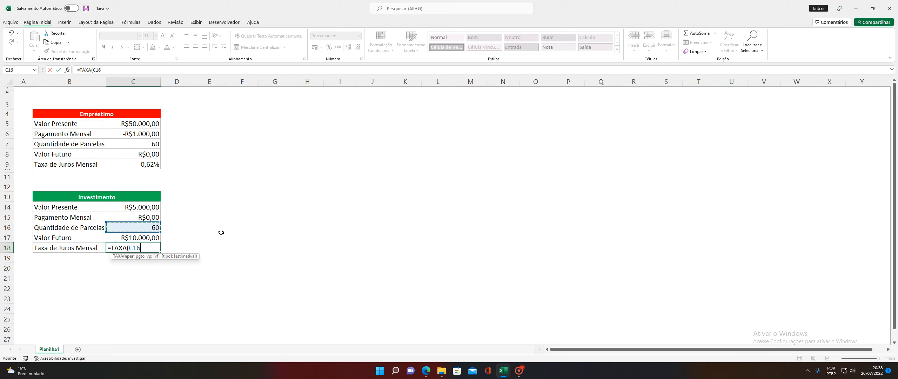
pyautogui.write(';')
pyautogui.click(144, 217)
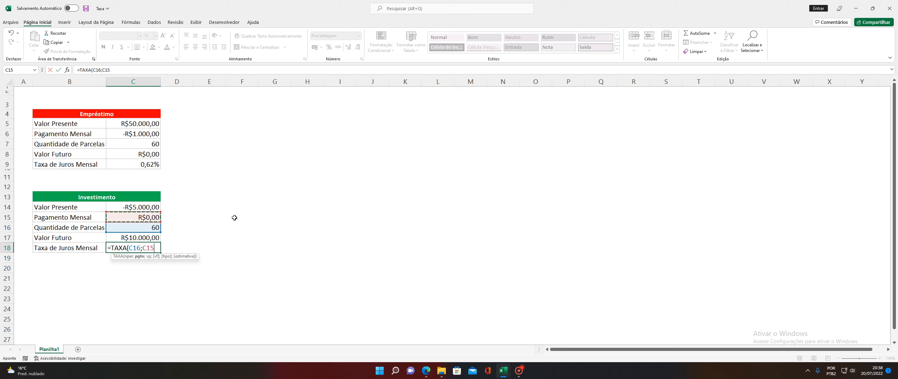
pyautogui.write(';')
pyautogui.click(143, 207)
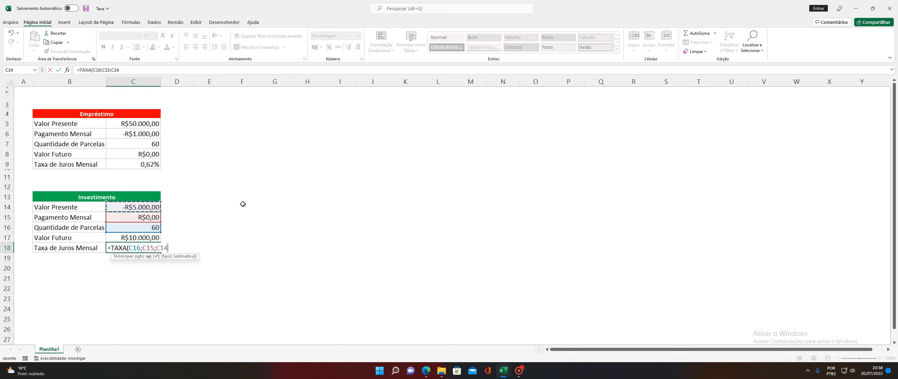
pyautogui.write(';')
pyautogui.click(132, 237)
pyautogui.write(')')
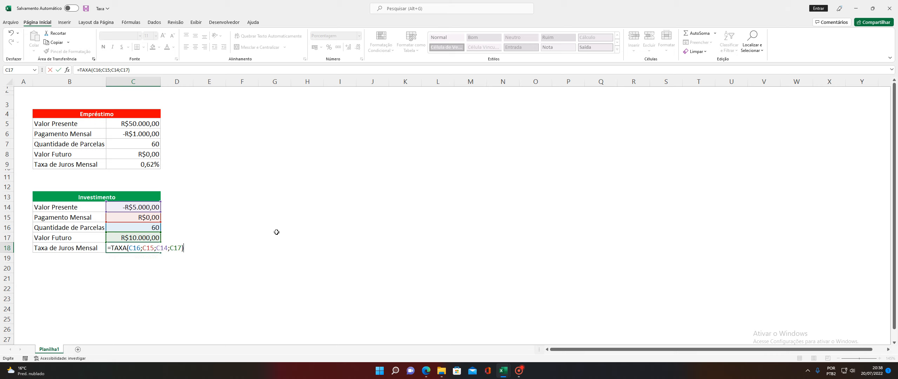
pyautogui.press('Return')
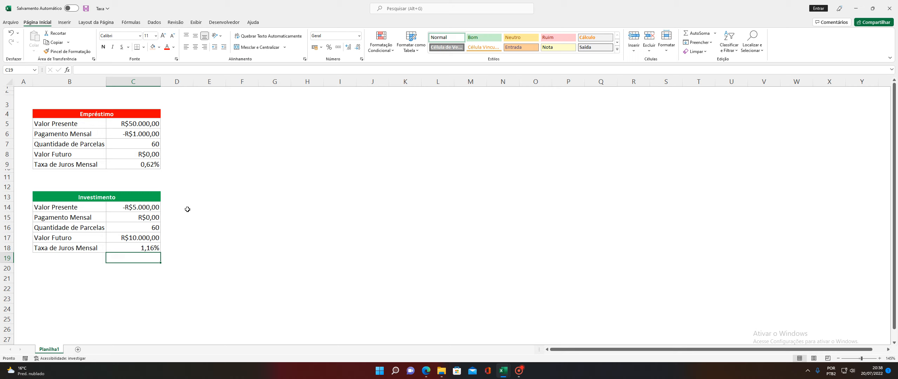
pyautogui.click(147, 210)
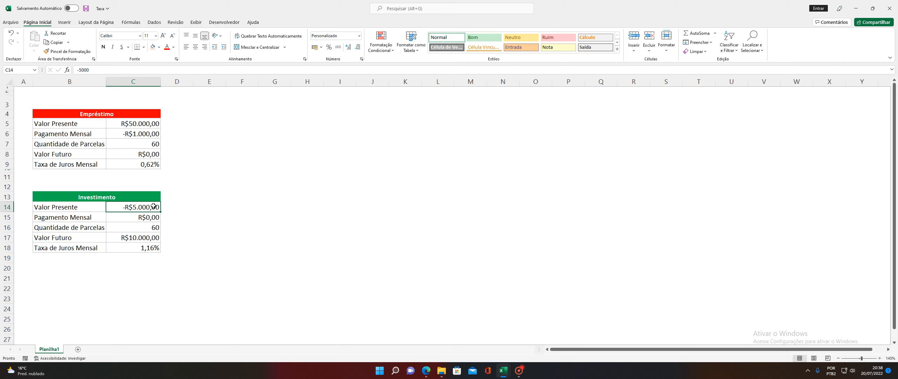
pyautogui.click(150, 227)
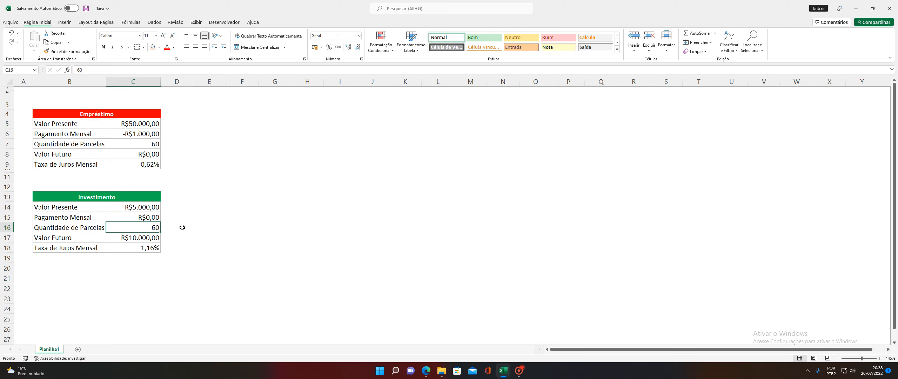
pyautogui.click(137, 237)
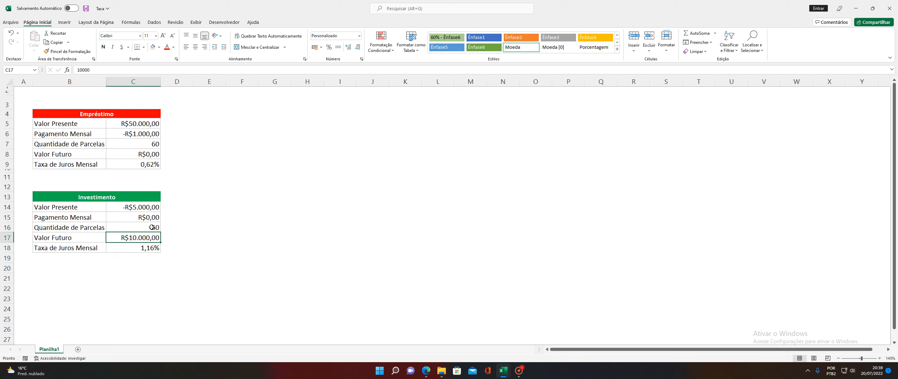
pyautogui.click(150, 248)
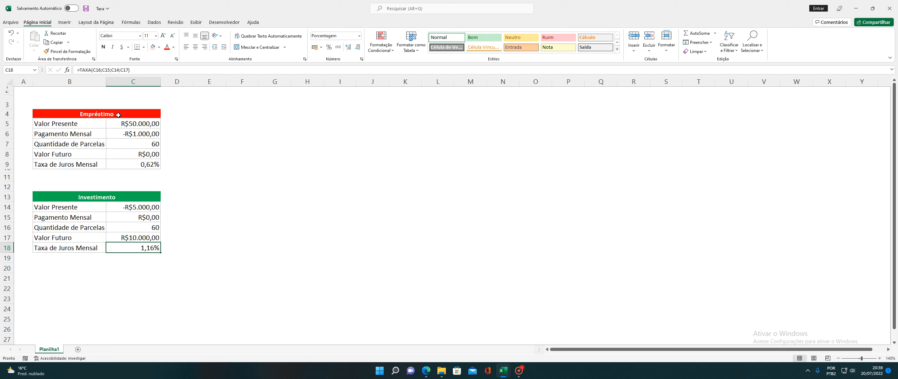
pyautogui.moveTo(507, 371)
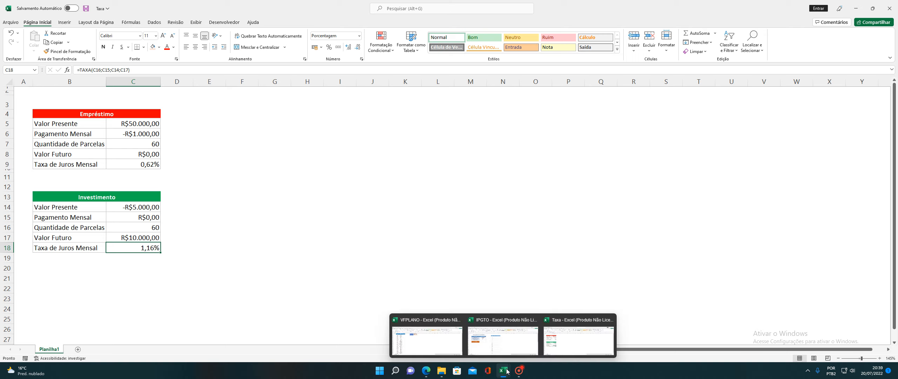
# Switch to the IPGTO workbook and review its R$100.000,00 principal, 1,11% rate and 55 instalments
pyautogui.click(502, 338)
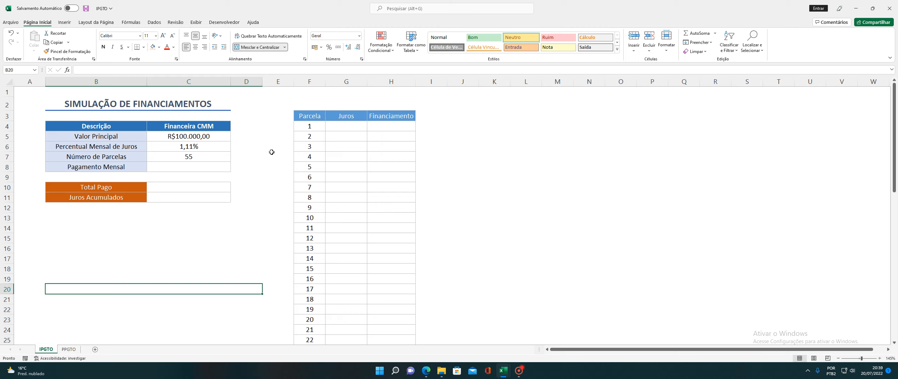
pyautogui.click(187, 137)
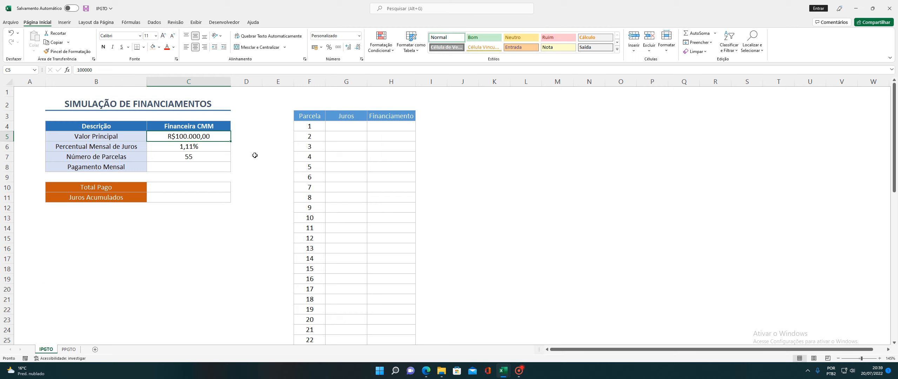
pyautogui.click(199, 147)
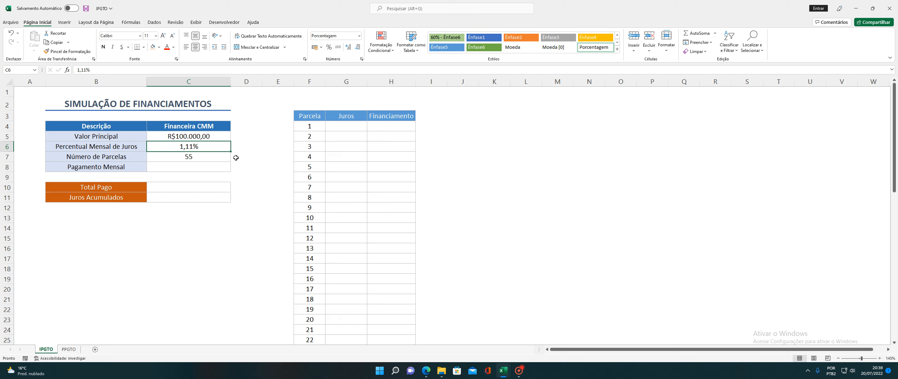
pyautogui.click(183, 157)
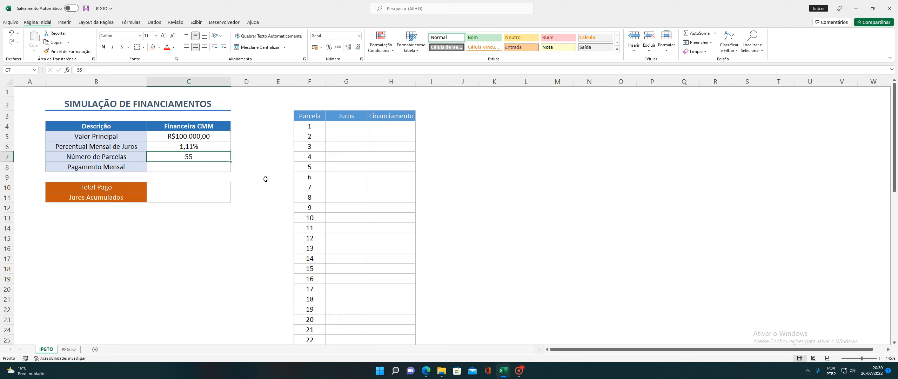
pyautogui.click(191, 168)
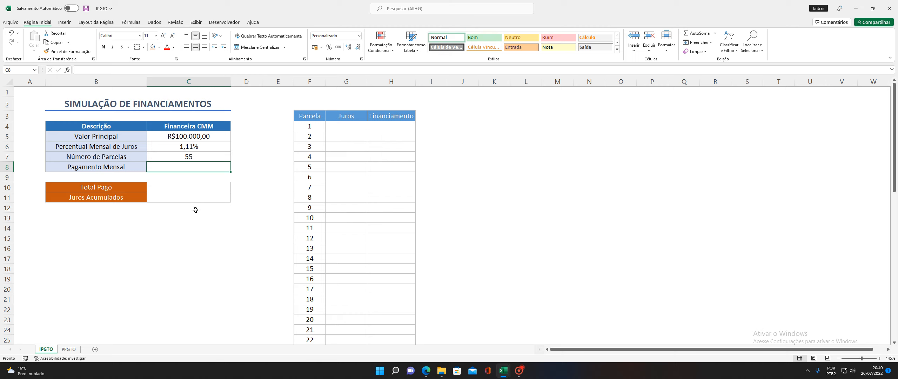
# Enter =PGTO(C6;C7;C5) in C8, giving a monthly payment of -R$2.439,07
pyautogui.write('=PGTO')
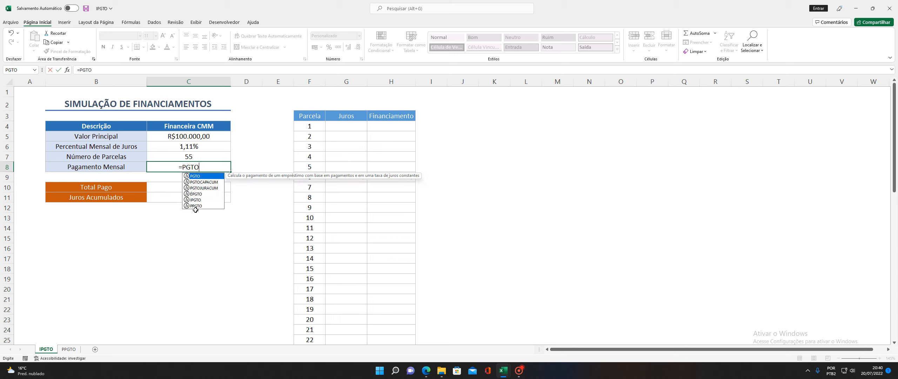
pyautogui.write('(')
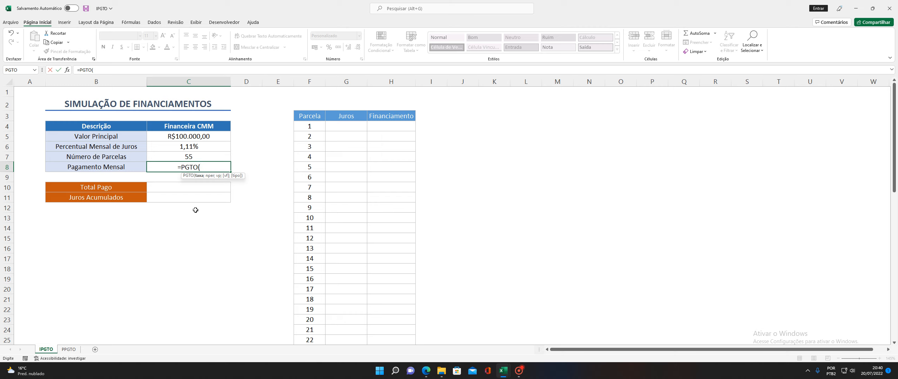
pyautogui.click(201, 147)
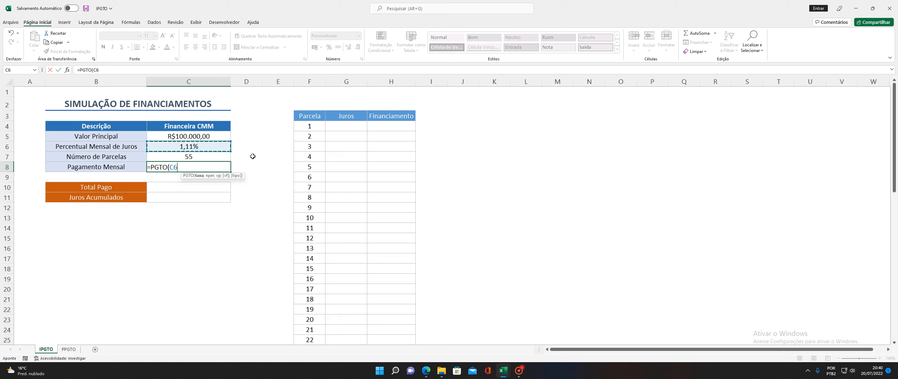
pyautogui.write(';')
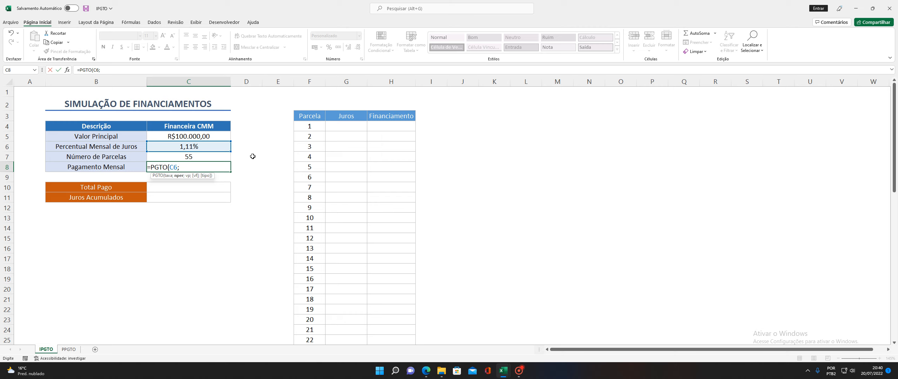
pyautogui.click(202, 158)
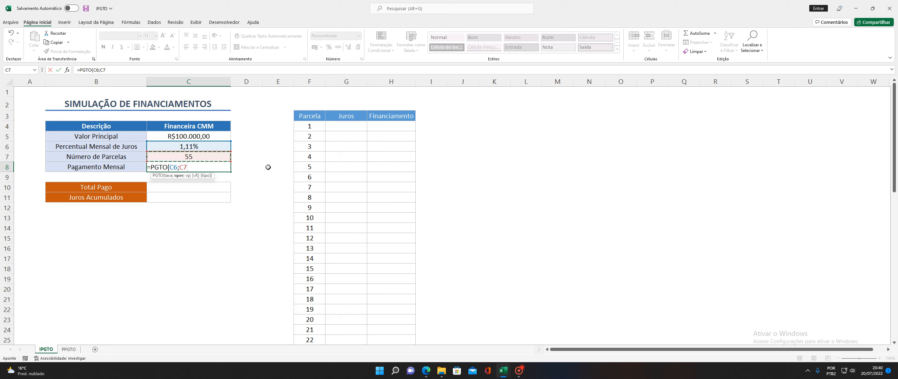
pyautogui.write(';')
pyautogui.click(196, 136)
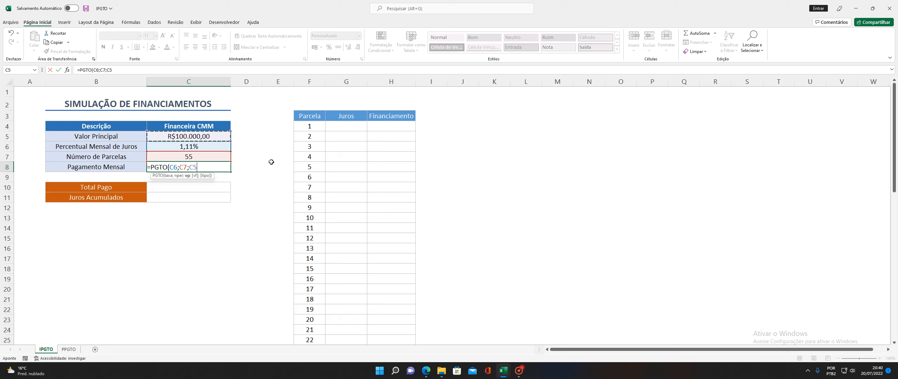
pyautogui.write(')')
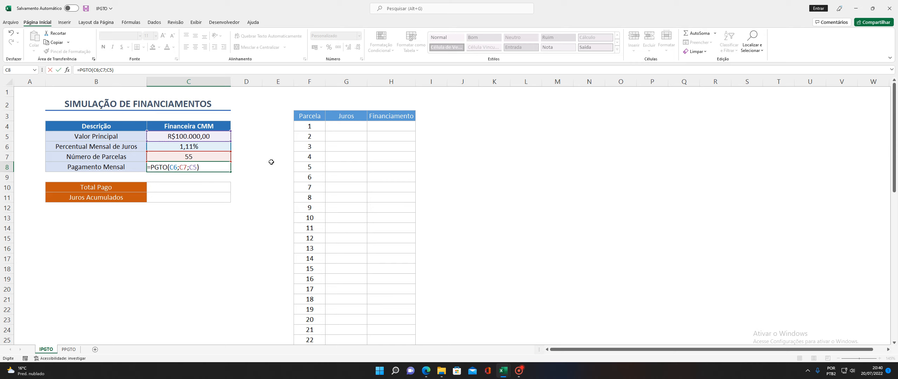
pyautogui.press('Return')
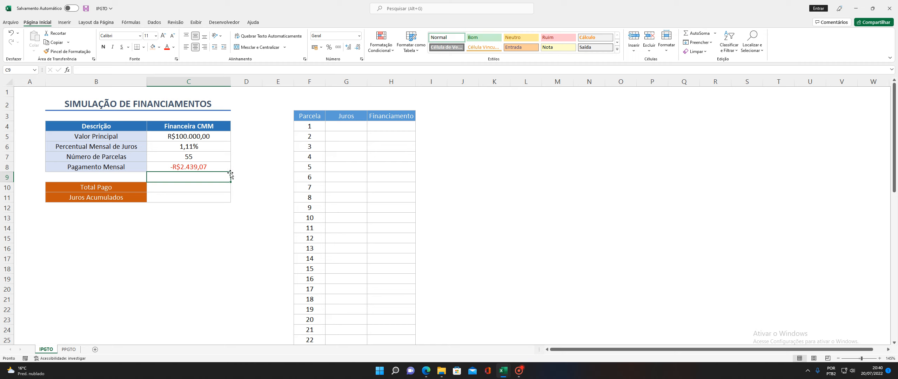
# Set Total Pago in C10 to =C8*C7, showing -R$134.148,98
pyautogui.click(195, 186)
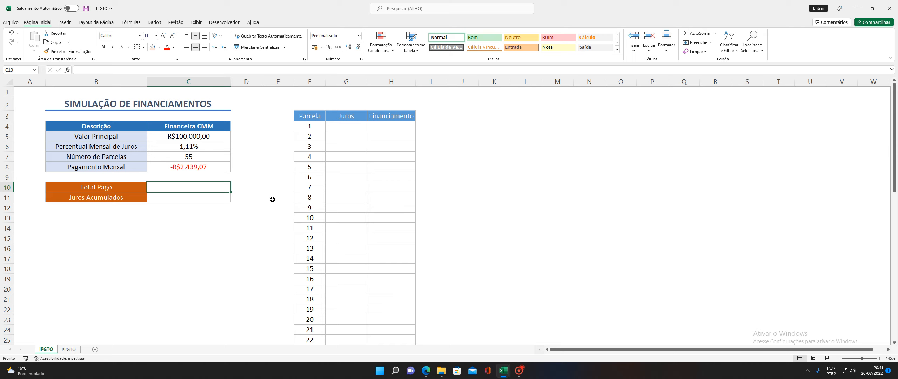
pyautogui.write('=')
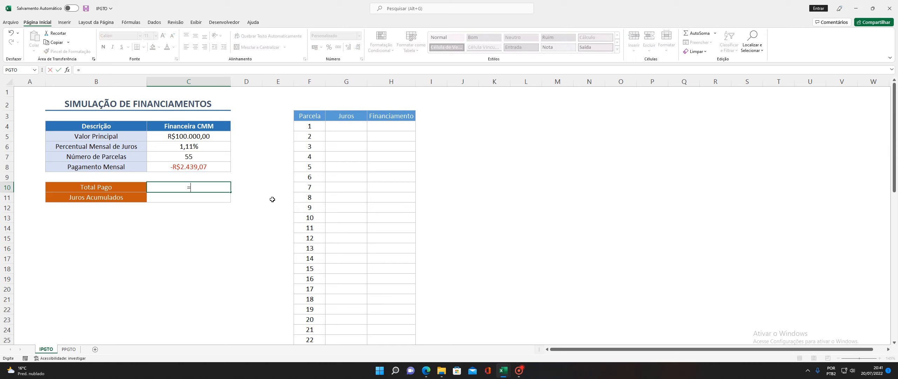
pyautogui.click(194, 168)
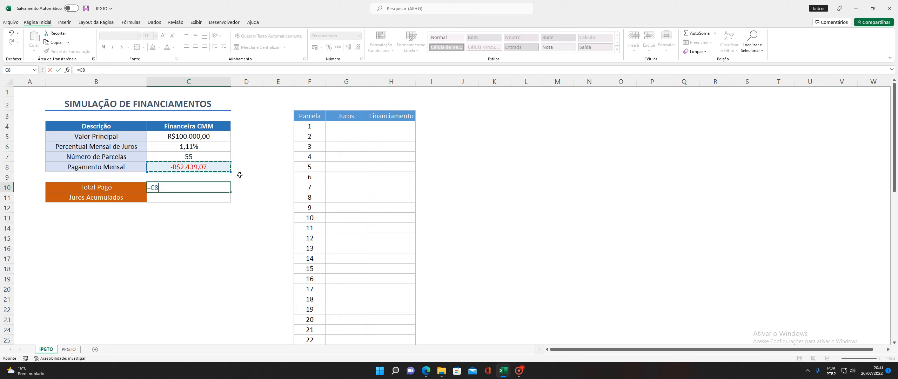
pyautogui.write('*')
pyautogui.click(229, 157)
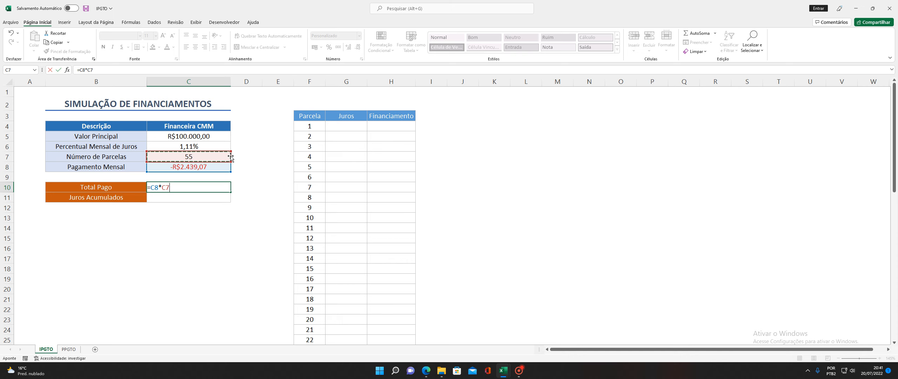
pyautogui.press('Return')
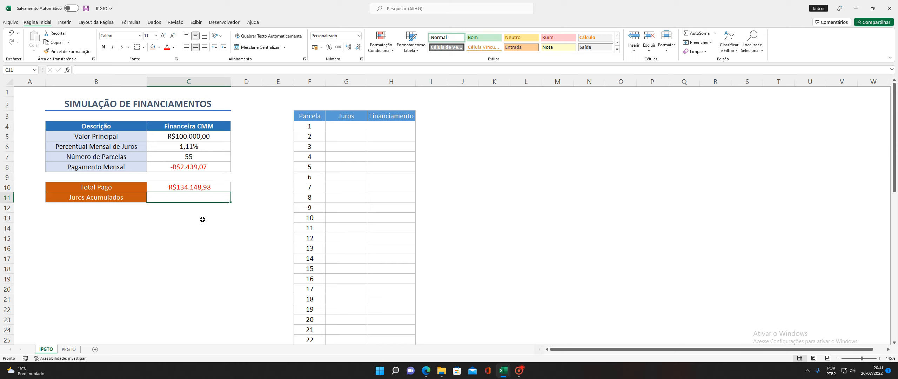
# Set Juros Acumulados in C11 to =C10+C5, showing -R$34.148,98
pyautogui.write('=')
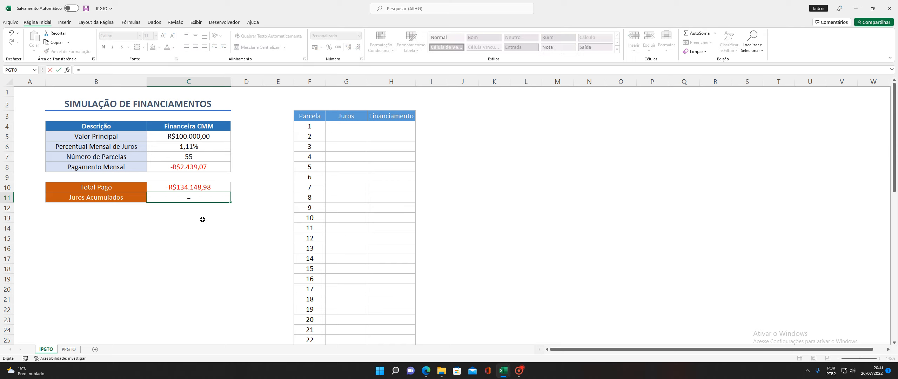
pyautogui.click(209, 189)
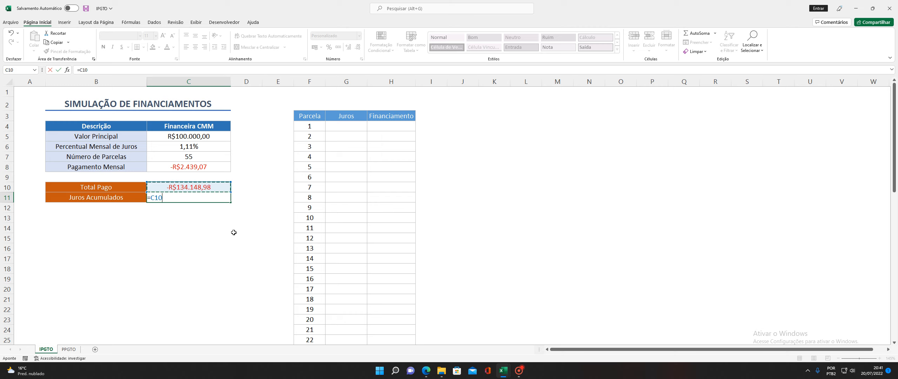
pyautogui.write('+')
pyautogui.click(198, 136)
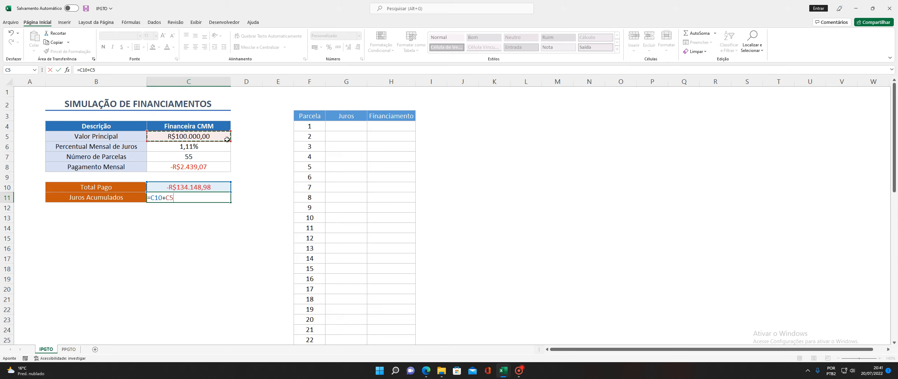
pyautogui.press('Return')
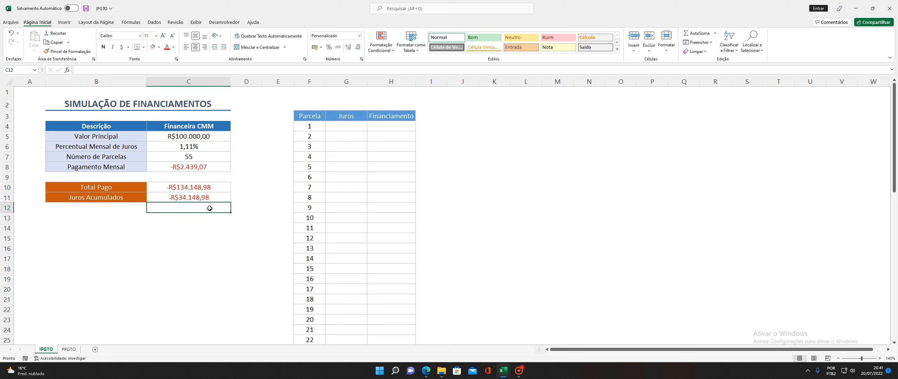
pyautogui.click(185, 187)
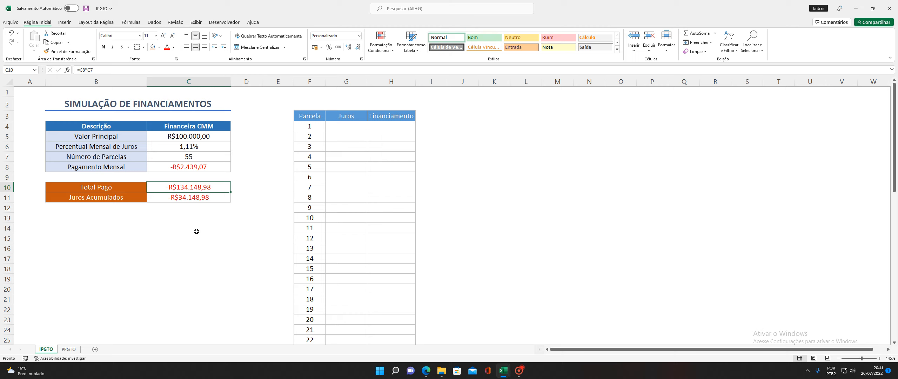
pyautogui.click(340, 128)
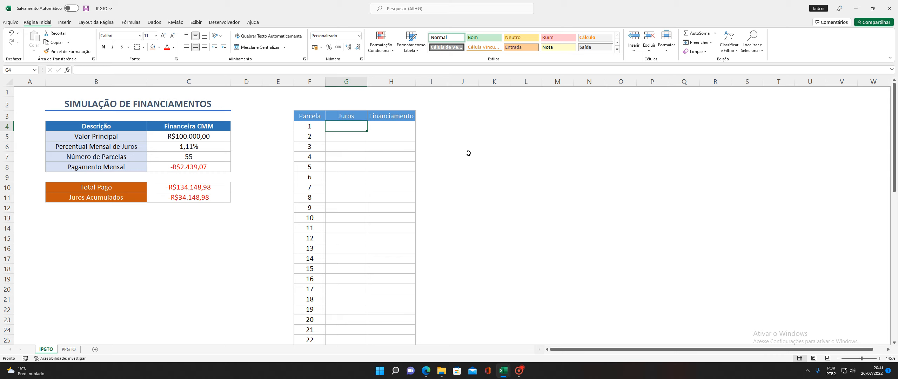
# Enter an IPGTO formula in G4 with absolute $C$6, $C$7 and $C$5, giving -R$1.110,00
pyautogui.write('=')
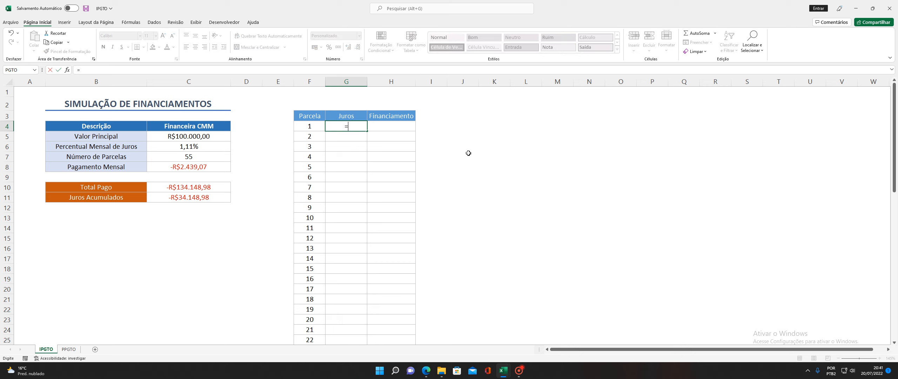
pyautogui.write('IPGT')
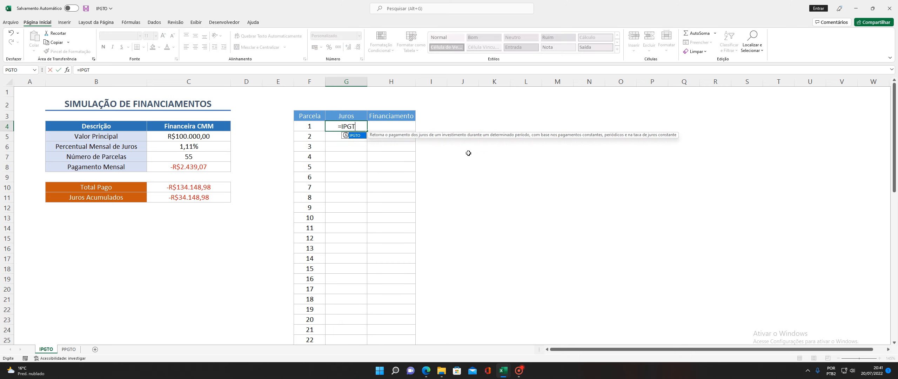
pyautogui.write('O(')
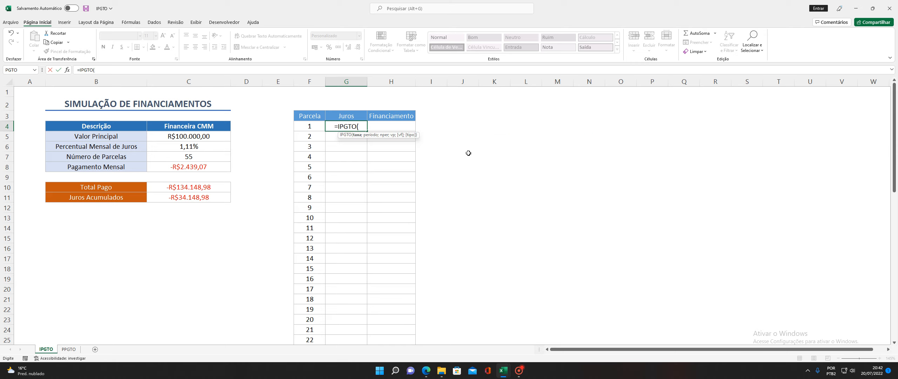
pyautogui.click(194, 147)
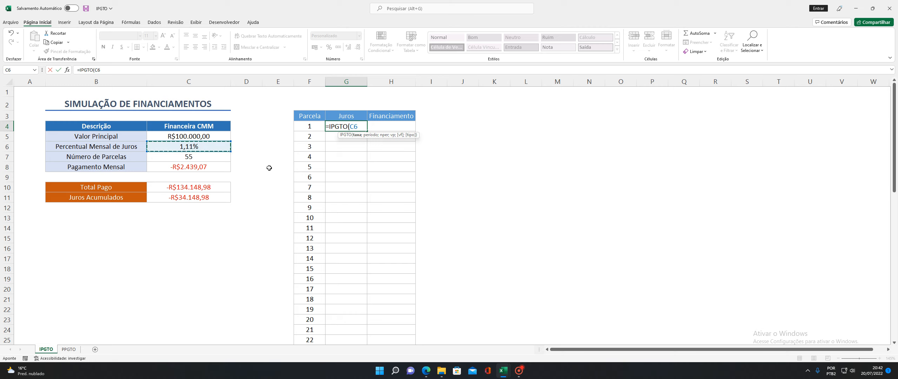
pyautogui.press('F4')
pyautogui.write(';')
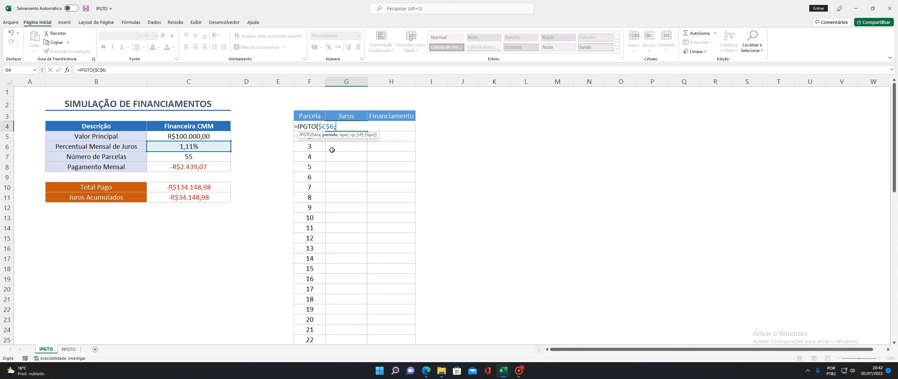
pyautogui.write('F')
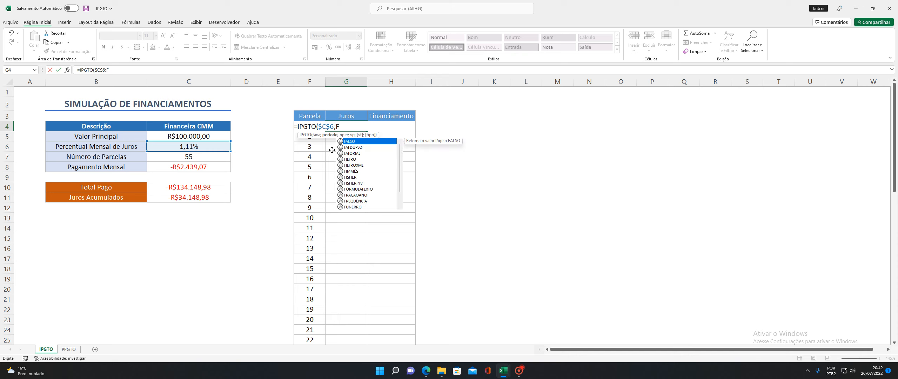
pyautogui.write('4')
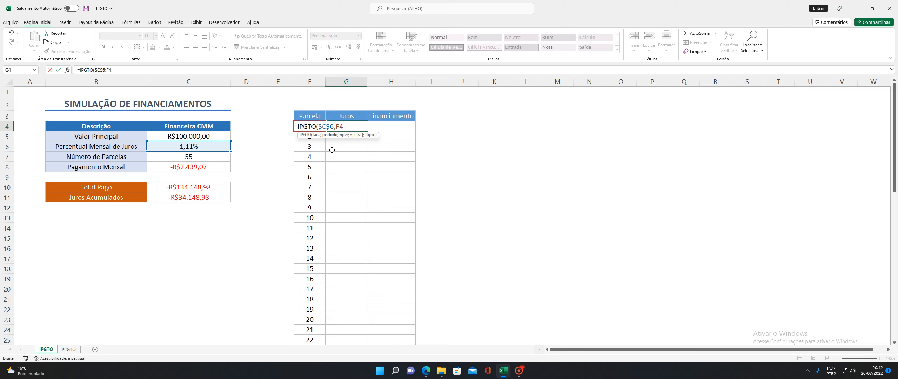
pyautogui.write(';')
pyautogui.click(189, 159)
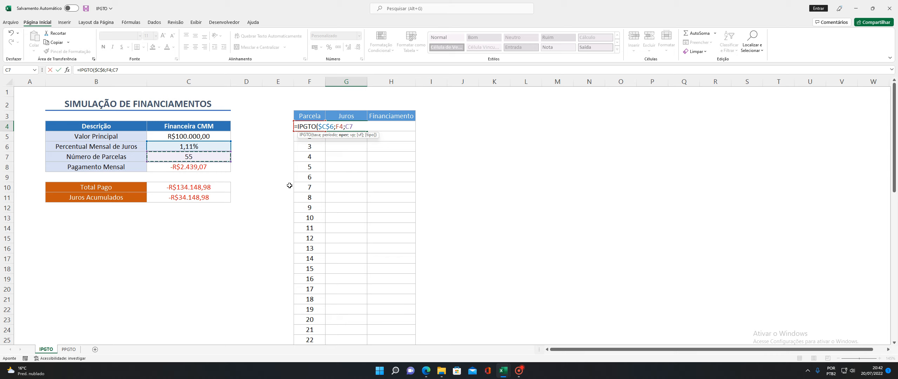
pyautogui.press('F4')
pyautogui.write(';')
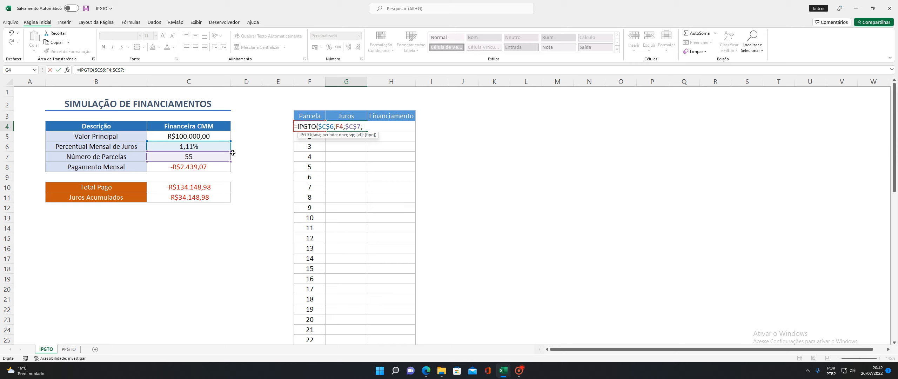
pyautogui.click(208, 136)
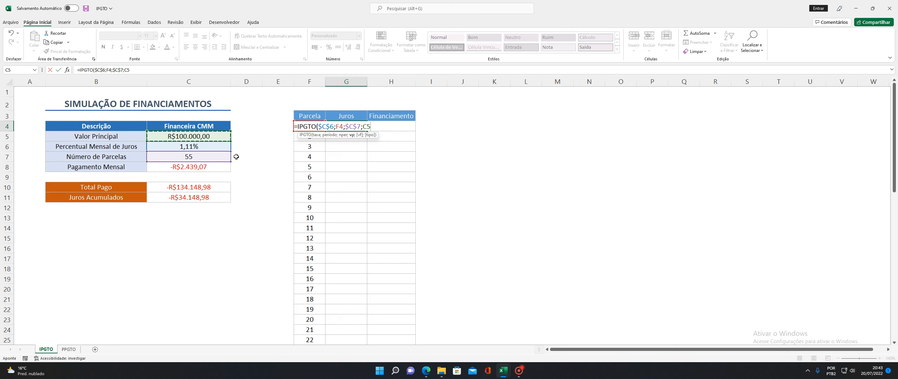
pyautogui.press('F4')
pyautogui.write(';')
pyautogui.press('BackSpace')
pyautogui.write(')')
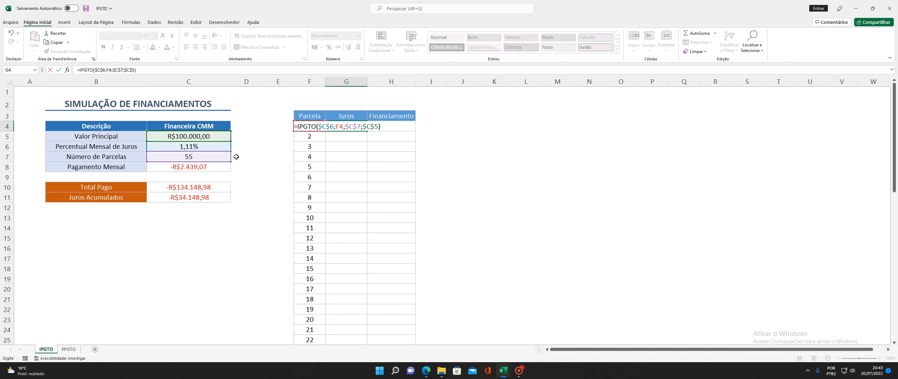
pyautogui.press('Return')
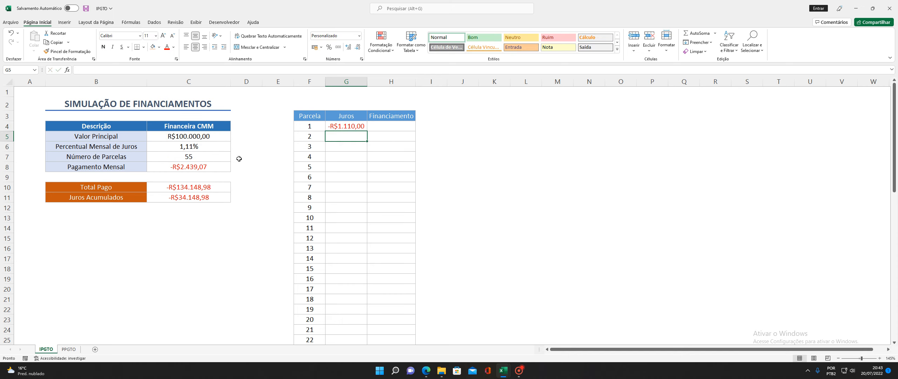
pyautogui.click(355, 127)
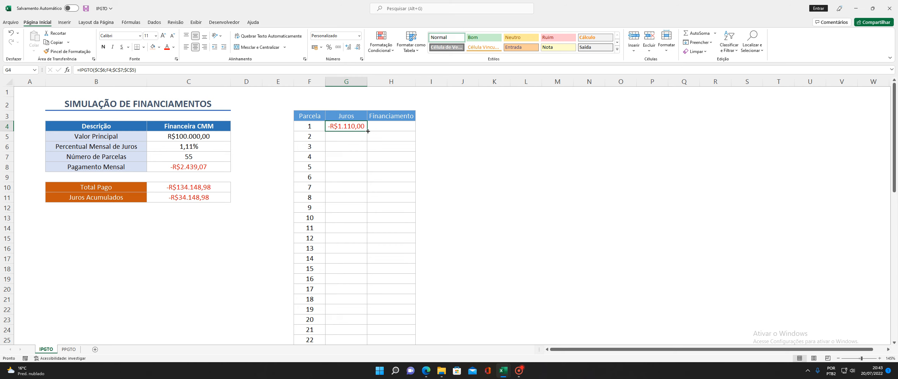
pyautogui.doubleClick(367, 131)
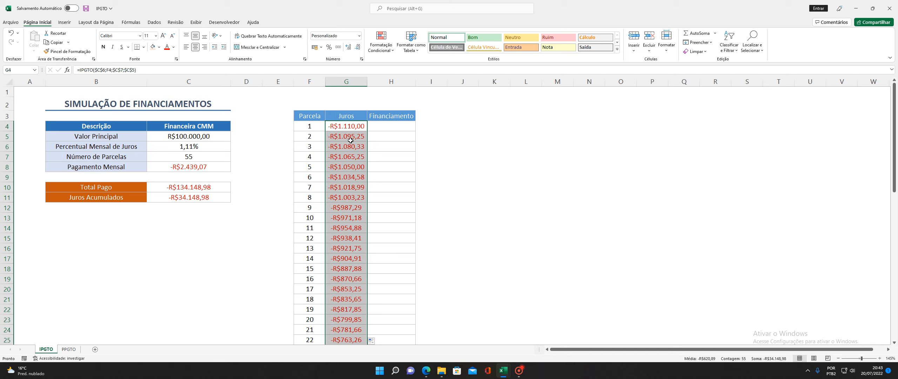
pyautogui.scroll(-1, 349, 150)
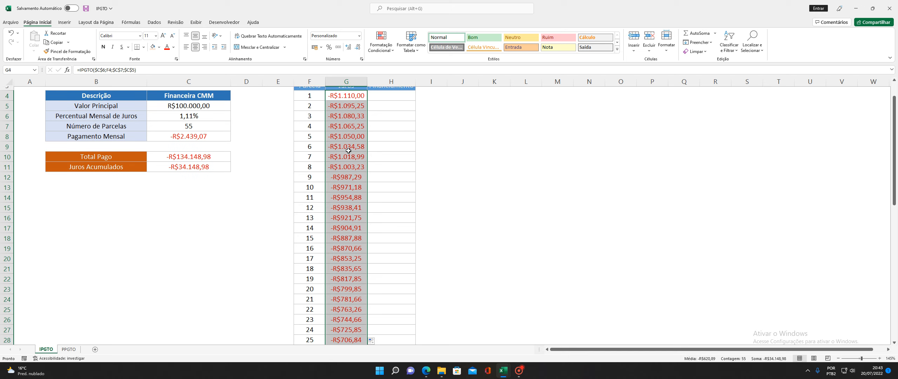
pyautogui.scroll(-8, 349, 150)
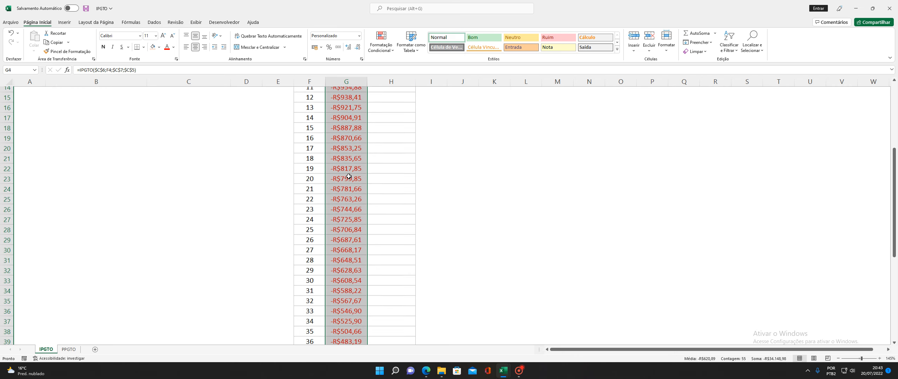
pyautogui.scroll(-6, 348, 177)
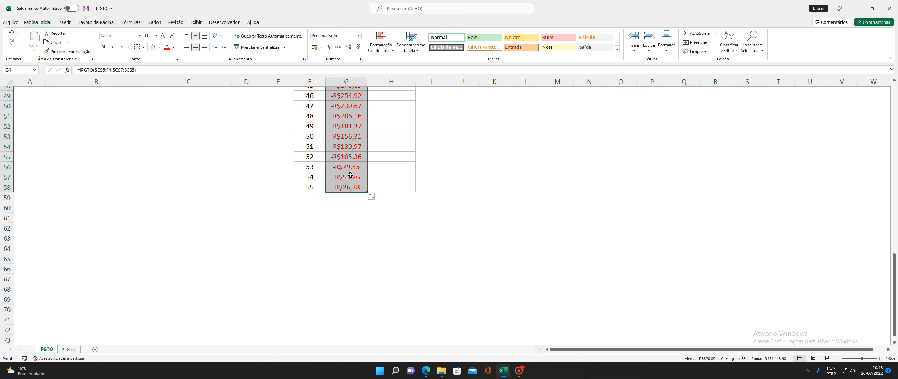
pyautogui.scroll(4, 351, 175)
pyautogui.scroll(11, 351, 175)
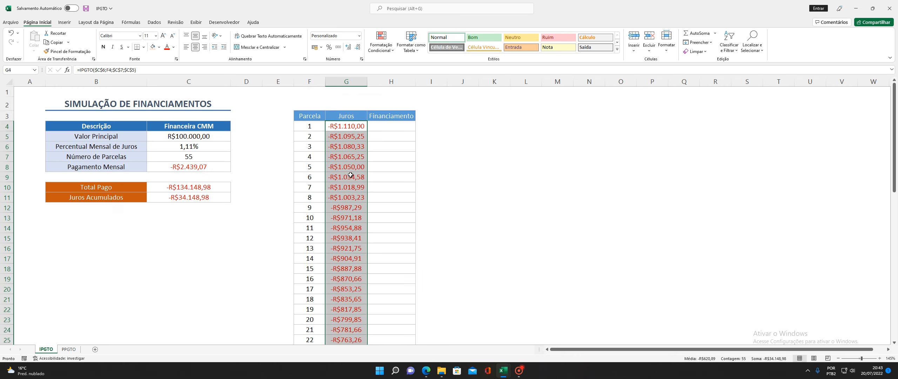
pyautogui.click(390, 126)
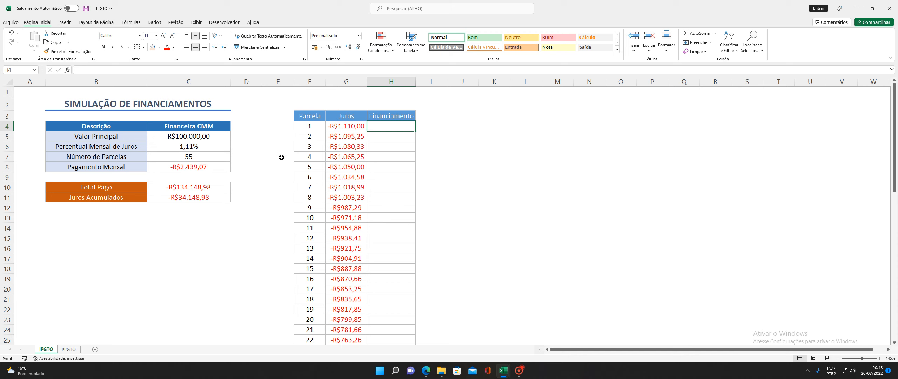
# Enter =C8-G4 in H4 for installment 1's financing, -R$1.329,07
pyautogui.write('=')
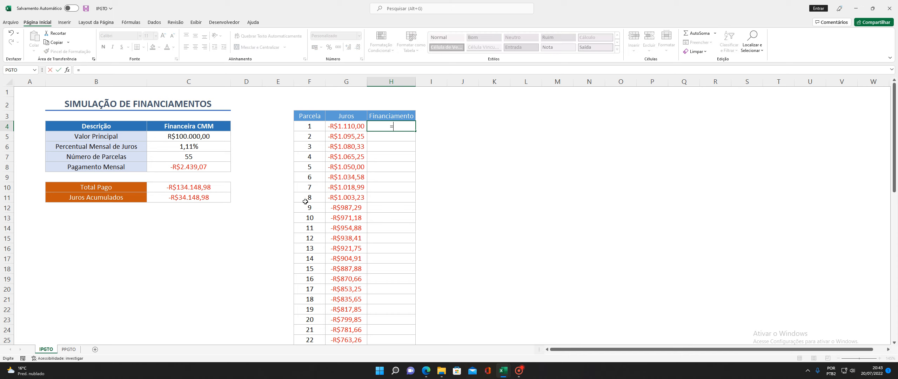
pyautogui.click(188, 168)
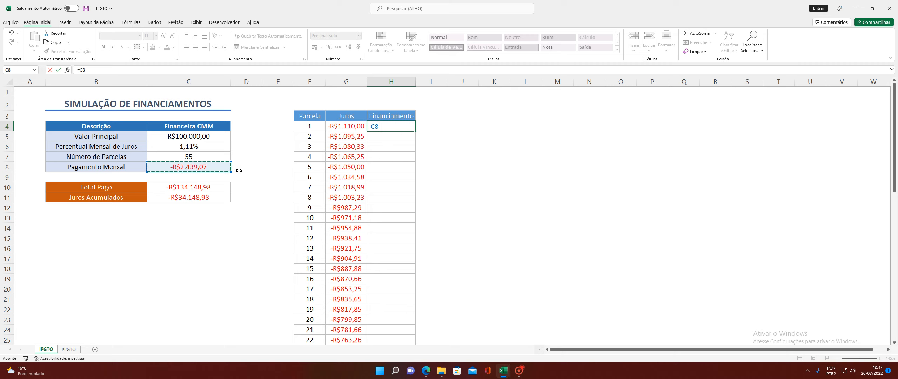
pyautogui.write('-')
pyautogui.click(339, 127)
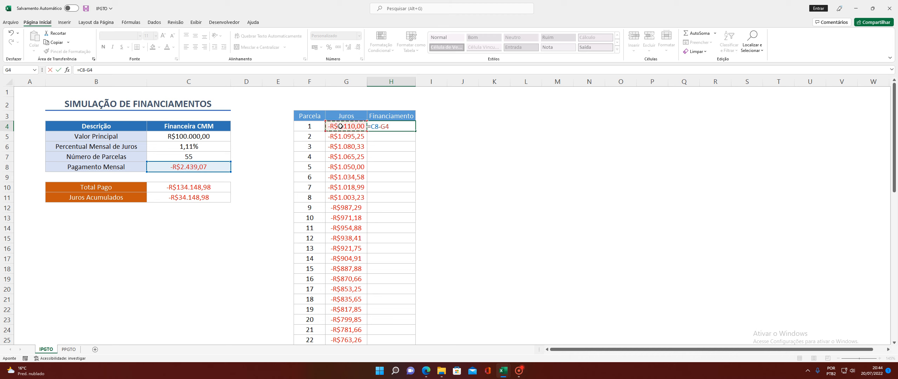
pyautogui.press('Return')
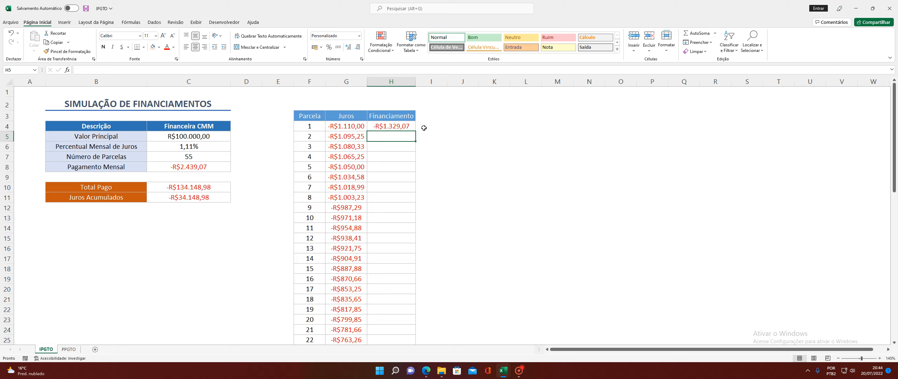
# Fill the H4 formula down through all 55 installments to H58
pyautogui.click(391, 125)
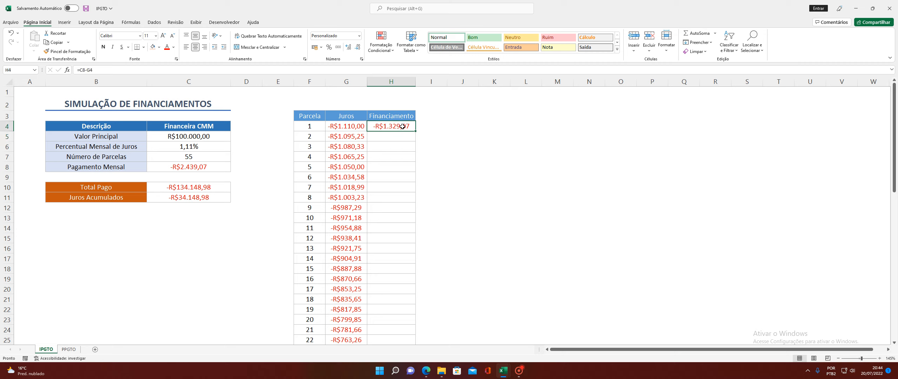
pyautogui.doubleClick(415, 130)
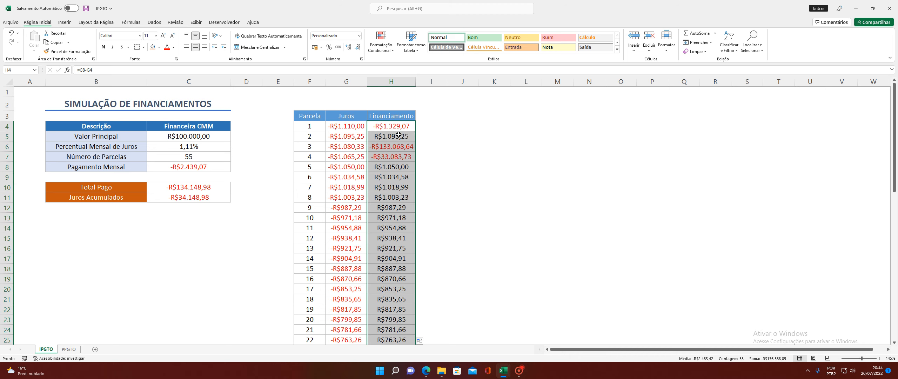
pyautogui.scroll(-13, 401, 244)
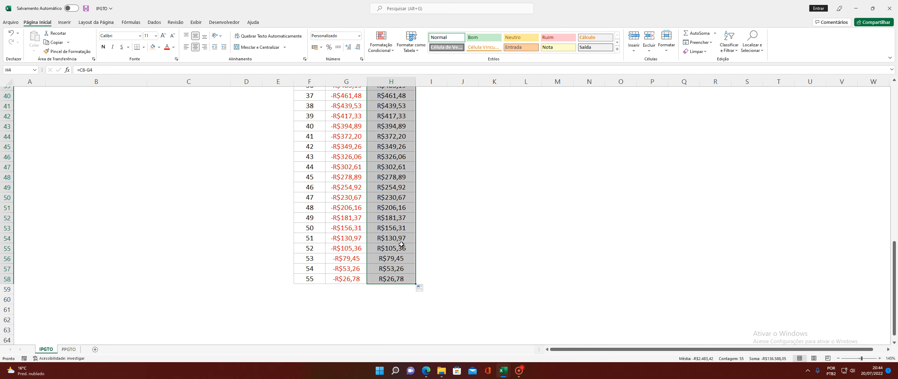
pyautogui.scroll(13, 401, 244)
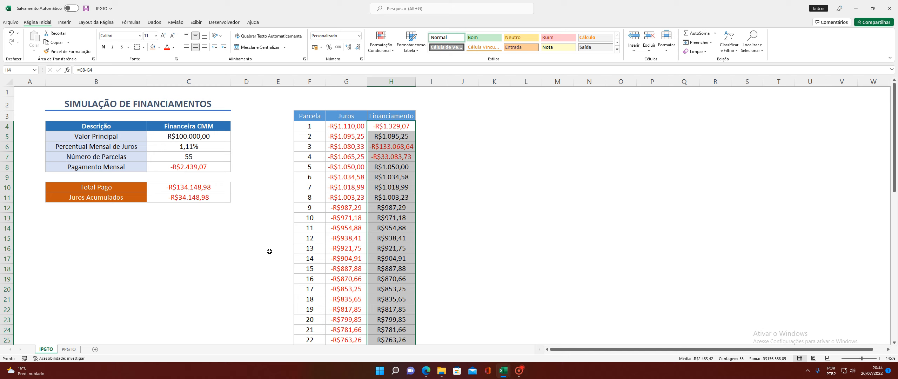
pyautogui.click(472, 236)
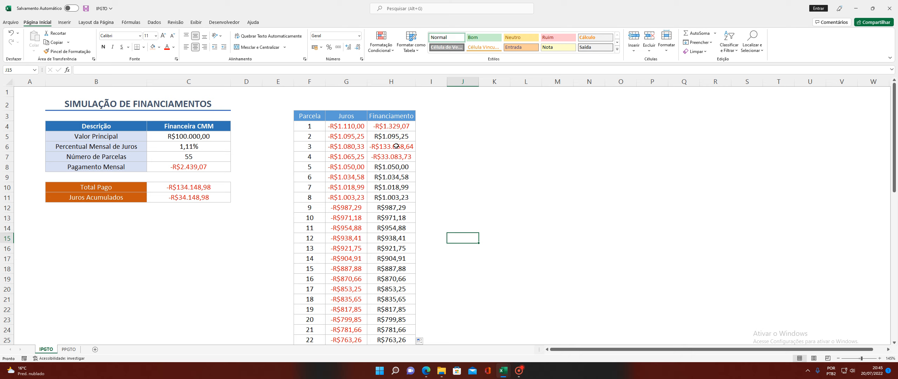
# Change H4's payment reference from C8 to absolute $C$8
pyautogui.click(393, 125)
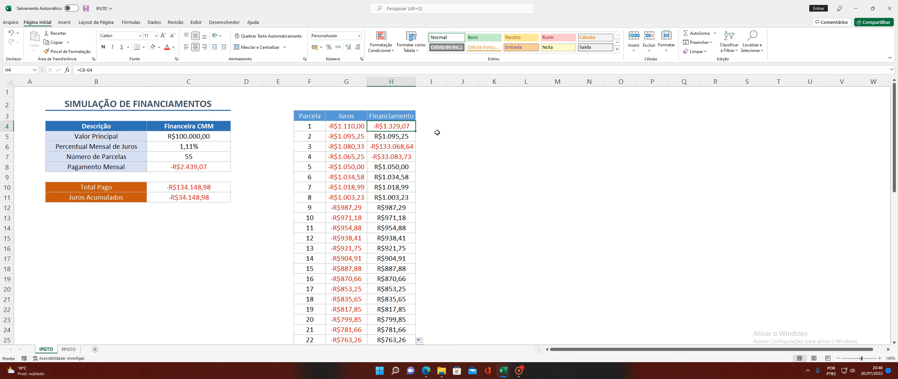
pyautogui.press('F2')
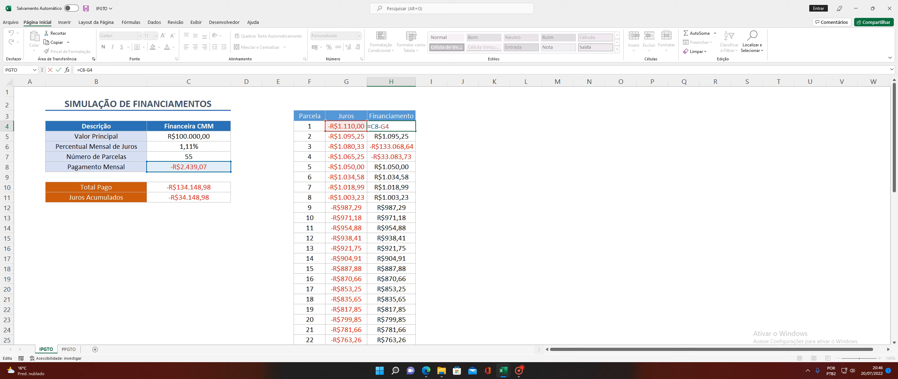
pyautogui.click(375, 127)
pyautogui.press('F4')
pyautogui.press('Return')
# Refill H4:H58 with the corrected formula, running -R$1.329,07 to -R$2.412,30
pyautogui.click(413, 125)
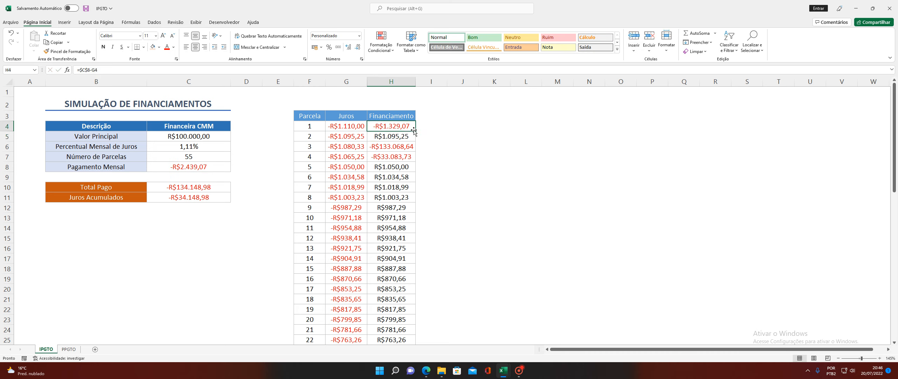
pyautogui.doubleClick(415, 131)
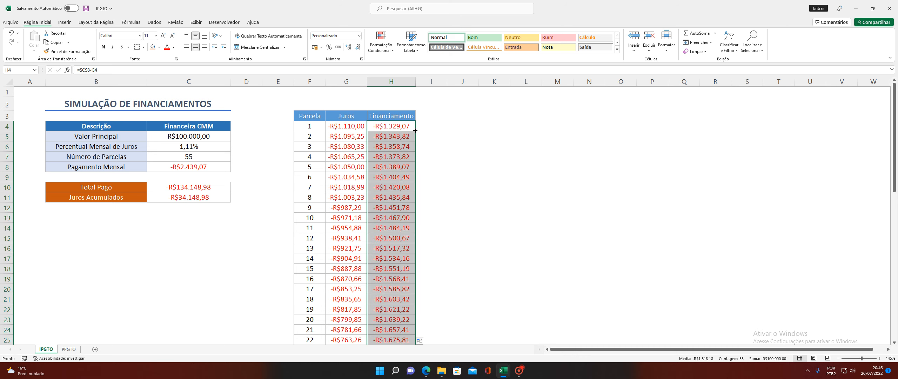
pyautogui.click(425, 129)
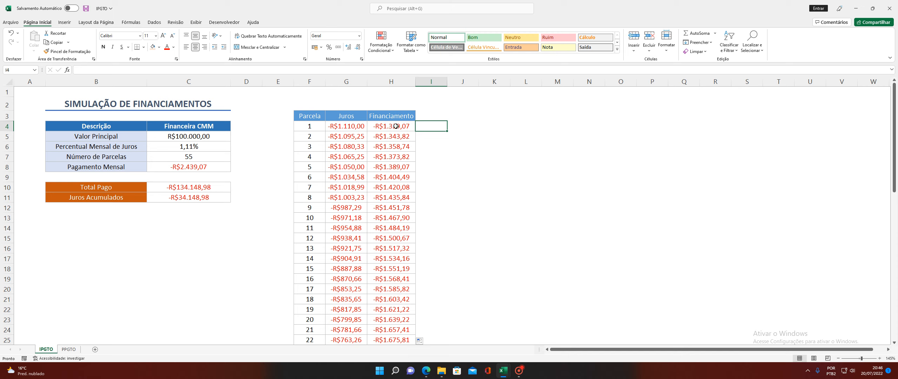
pyautogui.moveTo(403, 126); pyautogui.dragTo(357, 128)
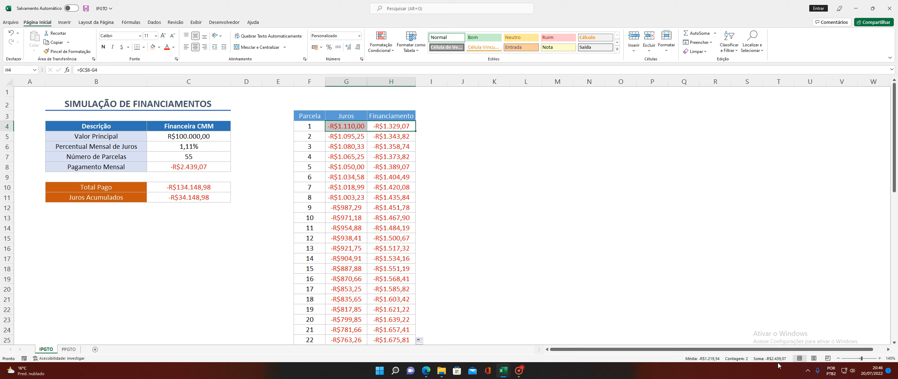
pyautogui.click(400, 124)
pyautogui.scroll(-6, 401, 140)
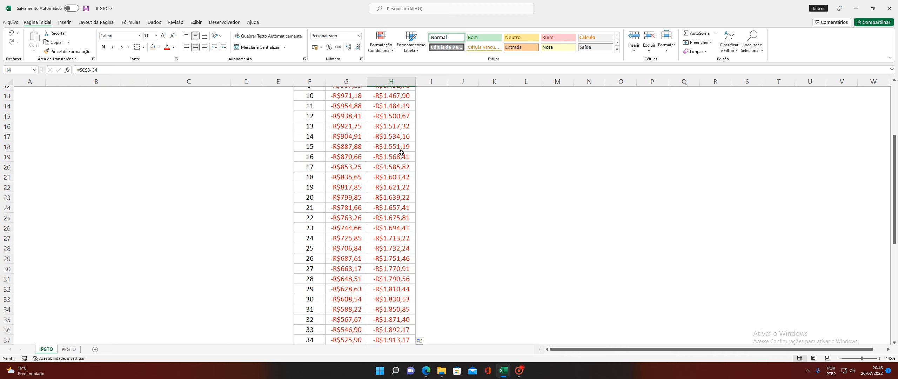
pyautogui.scroll(-9, 402, 153)
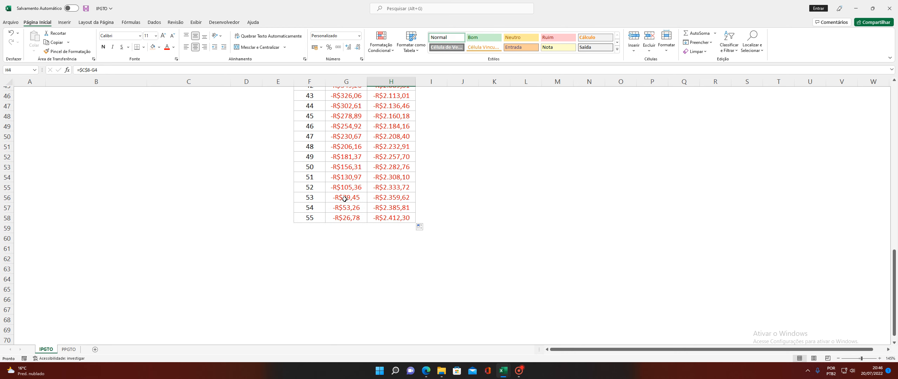
pyautogui.scroll(5, 345, 196)
pyautogui.scroll(10, 345, 196)
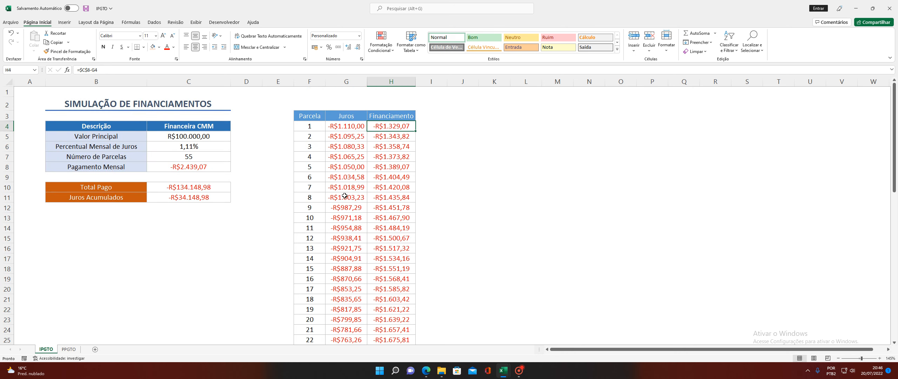
# Check G4's IPGTO formula on the IPGTO sheet, then go to the PPGTO sheet
pyautogui.click(69, 349)
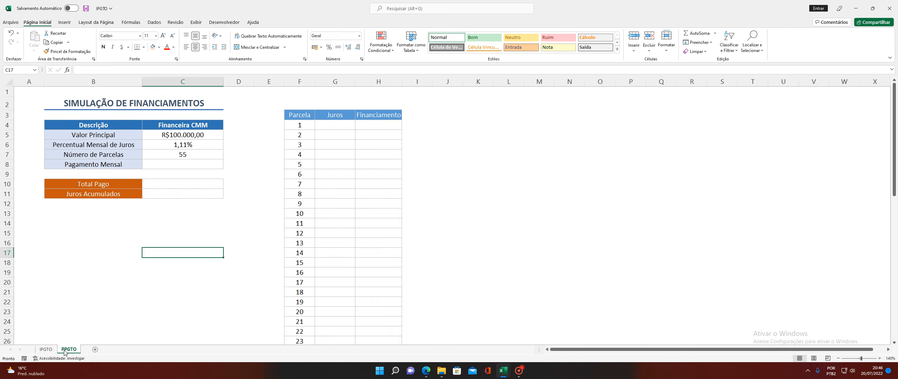
pyautogui.click(47, 351)
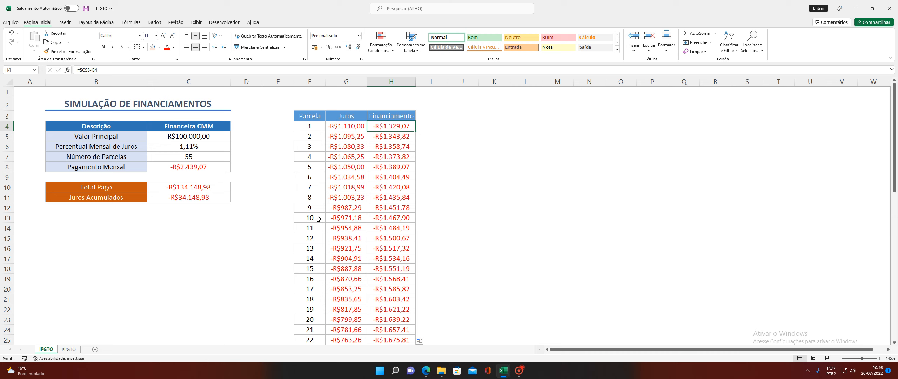
pyautogui.click(350, 125)
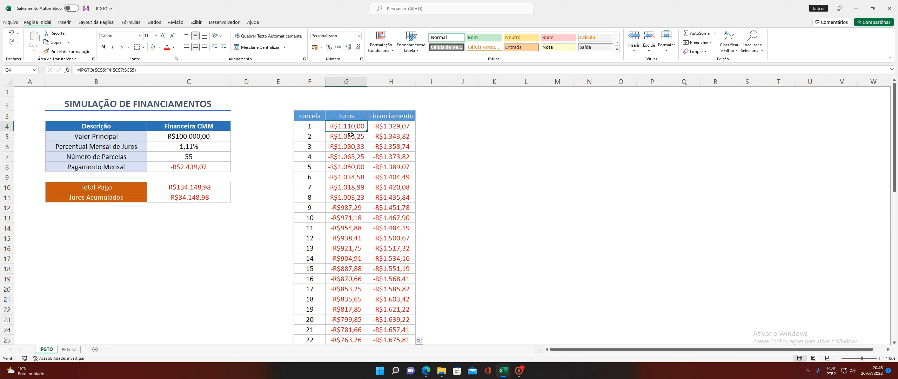
pyautogui.click(70, 350)
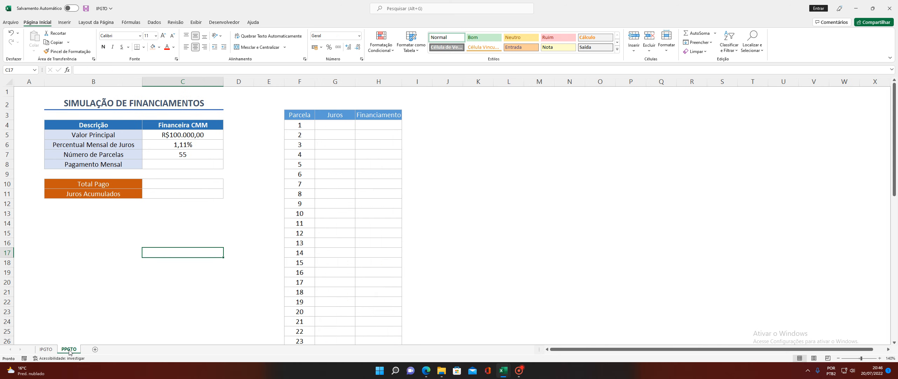
# On PPGTO, put =PGTO(C6;C7;C5) in C8 for a -R$2.439,07 payment
pyautogui.click(382, 126)
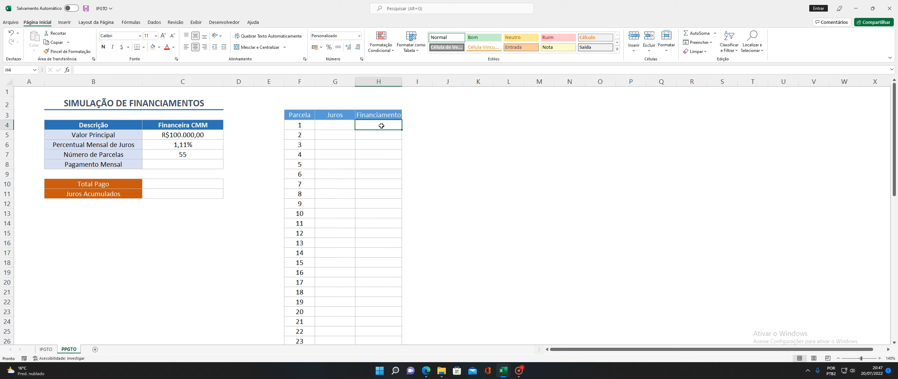
pyautogui.click(183, 165)
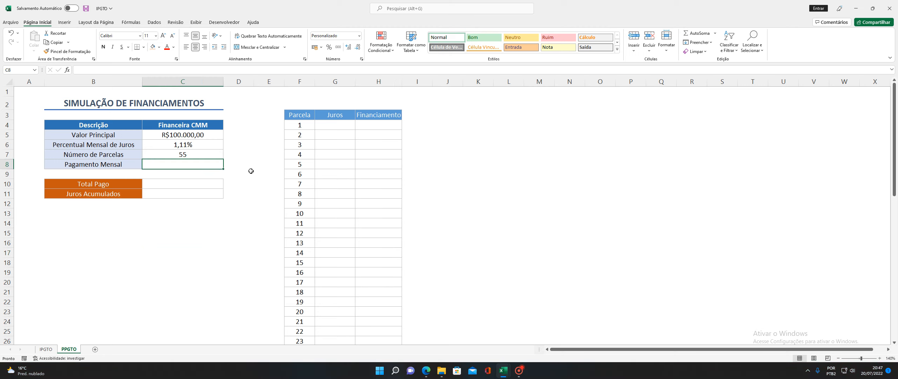
pyautogui.write('=')
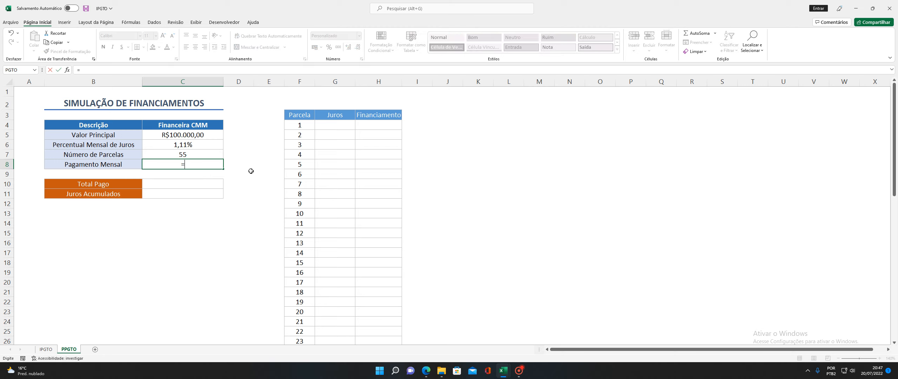
pyautogui.write('PGTO')
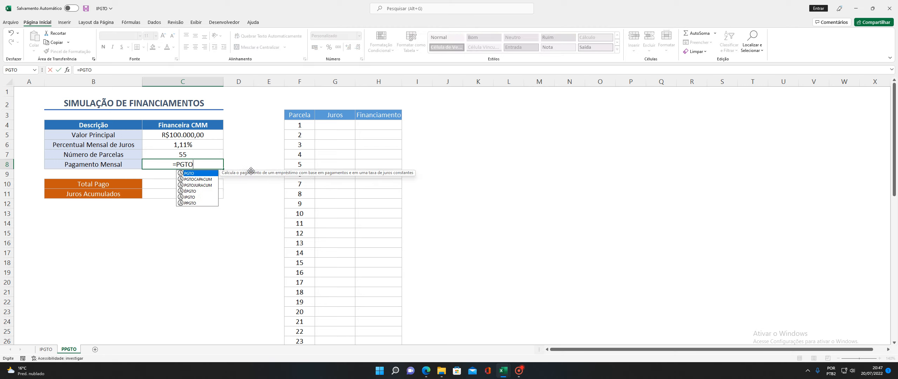
pyautogui.write('(')
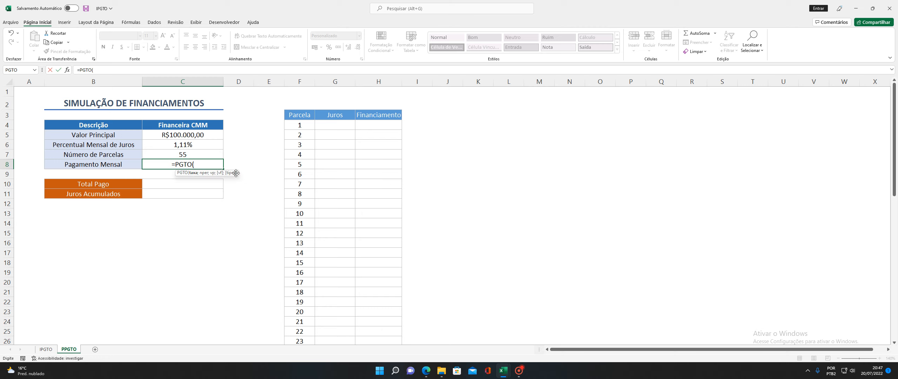
pyautogui.click(197, 147)
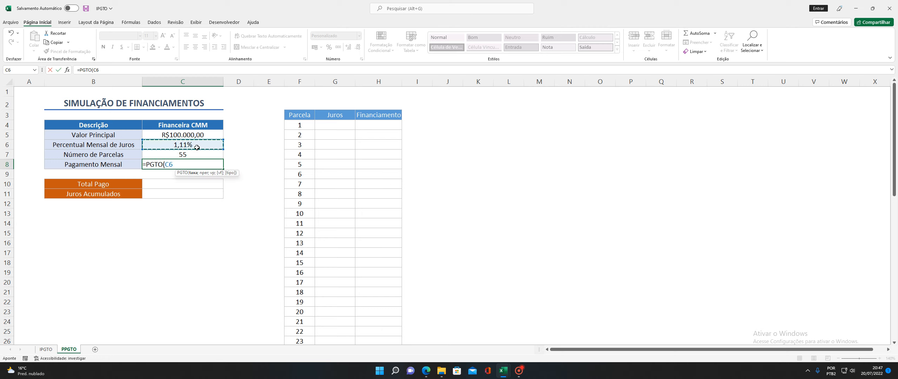
pyautogui.write(';')
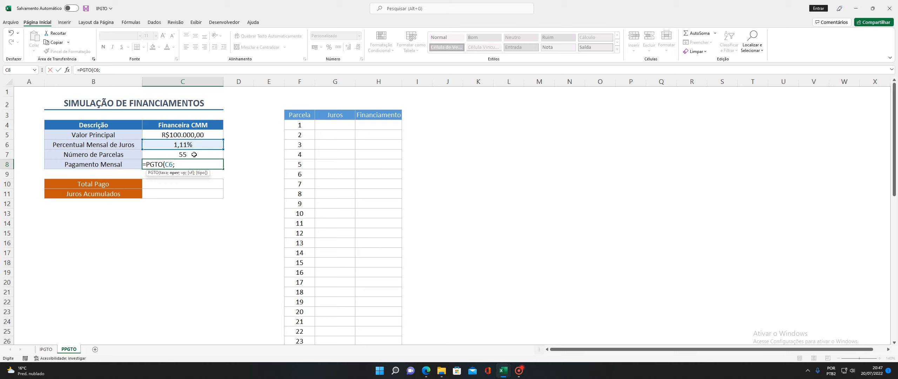
pyautogui.click(194, 154)
pyautogui.write(';')
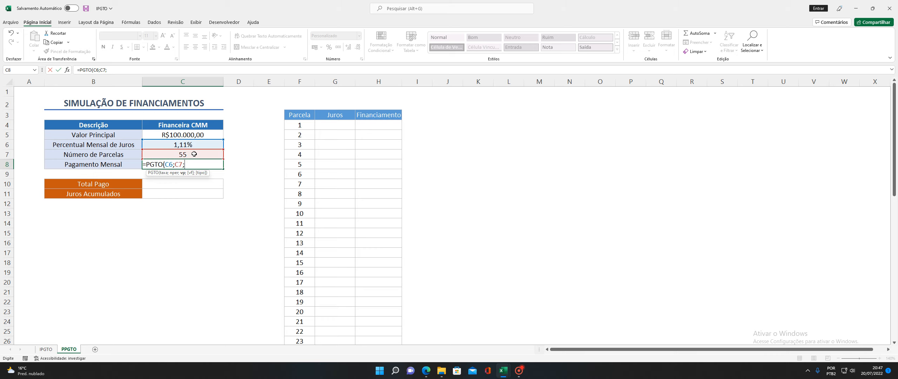
pyautogui.click(200, 135)
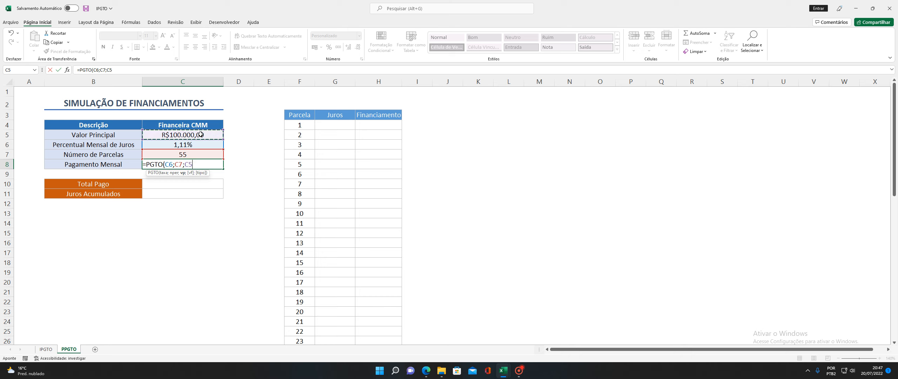
pyautogui.write(')')
pyautogui.press('Return')
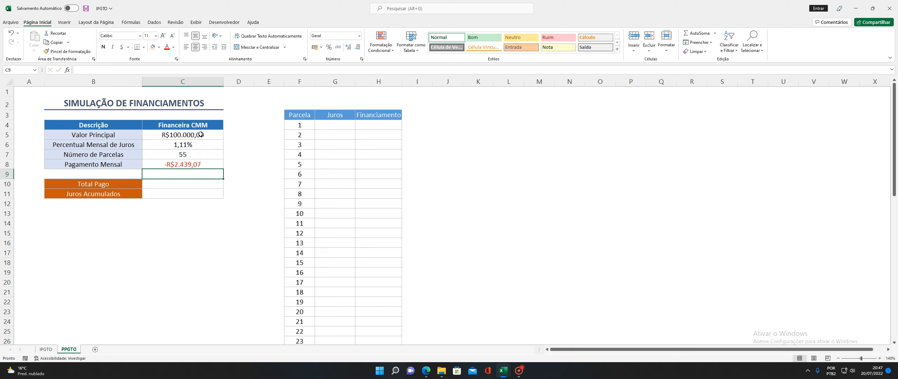
# Enter =C8*C7 in C10 so Total Pago is the monthly payment times the installments
pyautogui.click(195, 183)
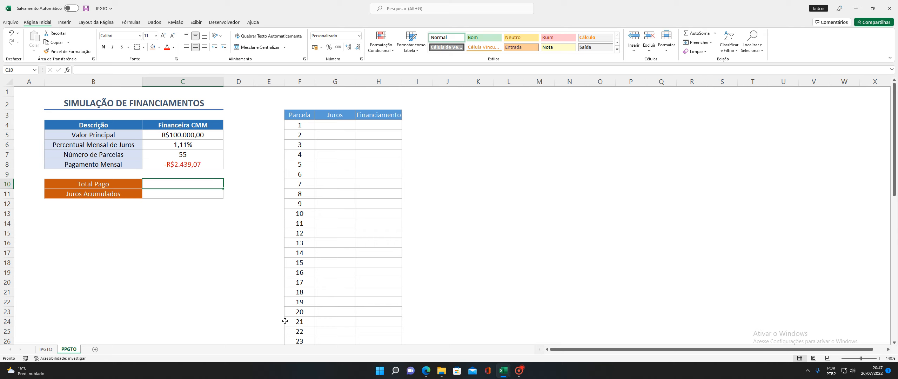
pyautogui.write('=')
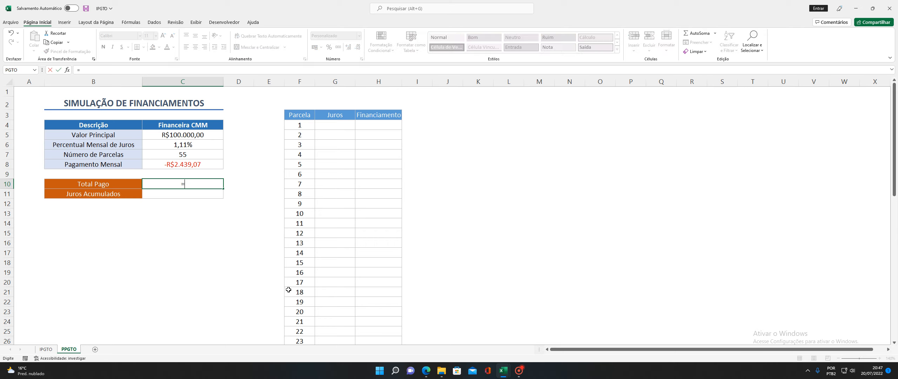
pyautogui.click(197, 165)
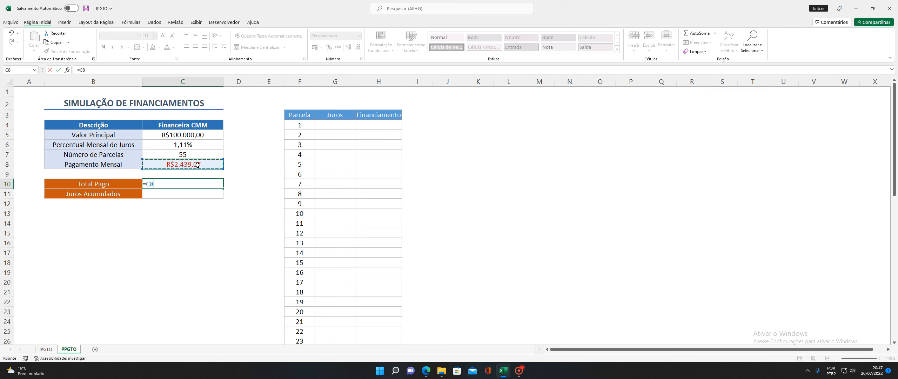
pyautogui.write('*')
pyautogui.click(196, 154)
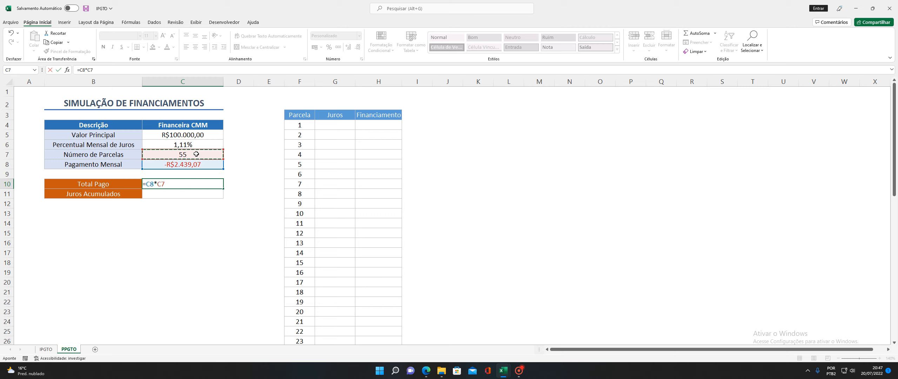
pyautogui.press('Return')
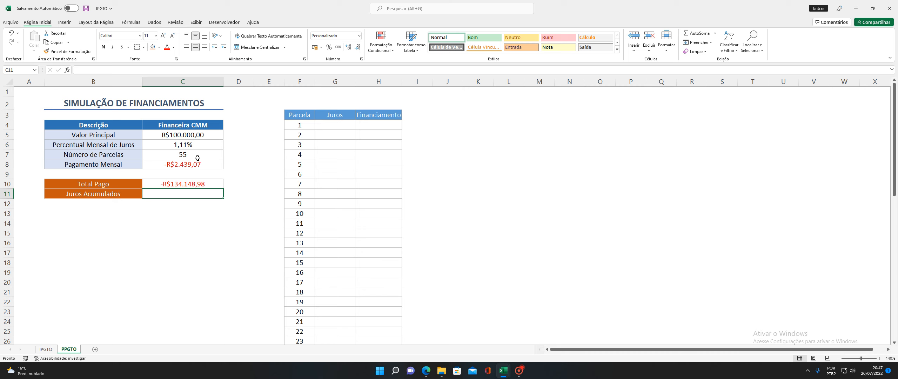
# Enter =C10+C5 in C11 so Juros Acumulados shows -R$34.148,98
pyautogui.write('=')
pyautogui.click(195, 182)
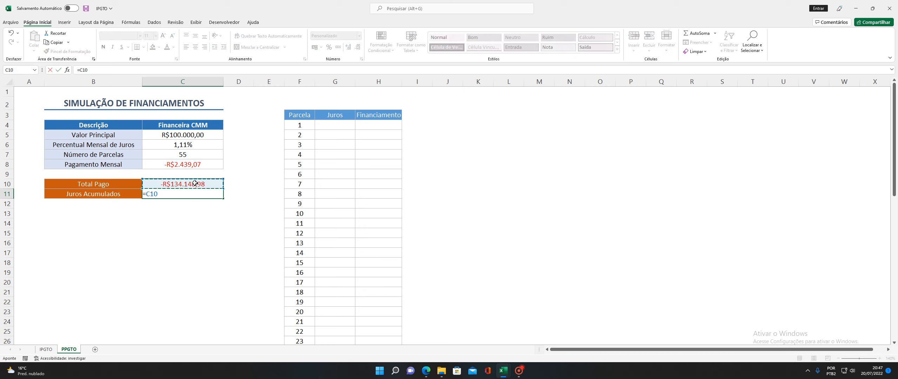
pyautogui.write('+')
pyautogui.click(187, 136)
pyautogui.press('Return')
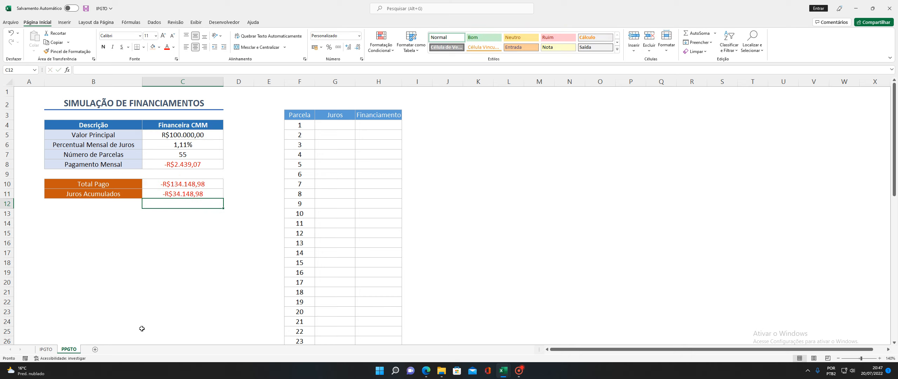
# Start a PPGTO formula in H4 with locked $C$6 and $C$7, then remove the misplaced arguments
pyautogui.click(367, 124)
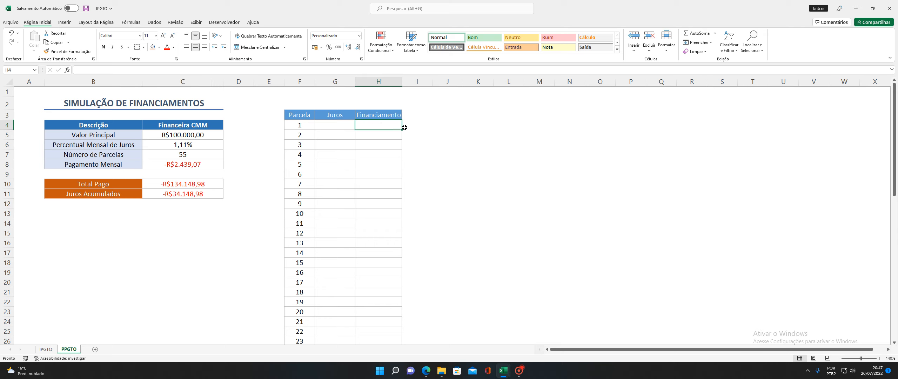
pyautogui.write('=')
pyautogui.write('PPGTO')
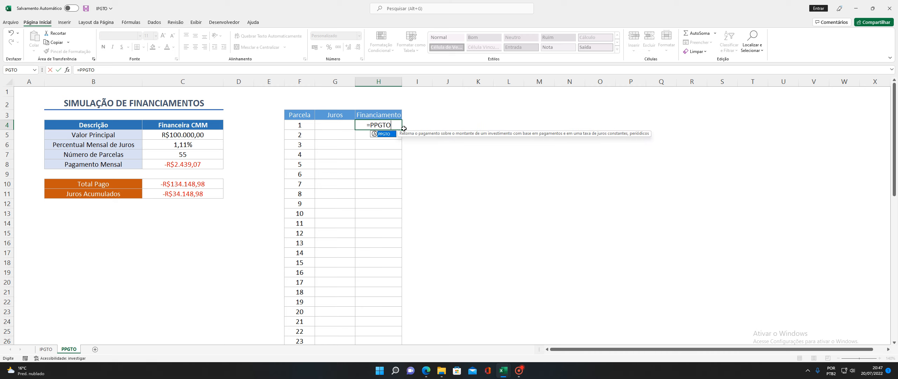
pyautogui.write('(')
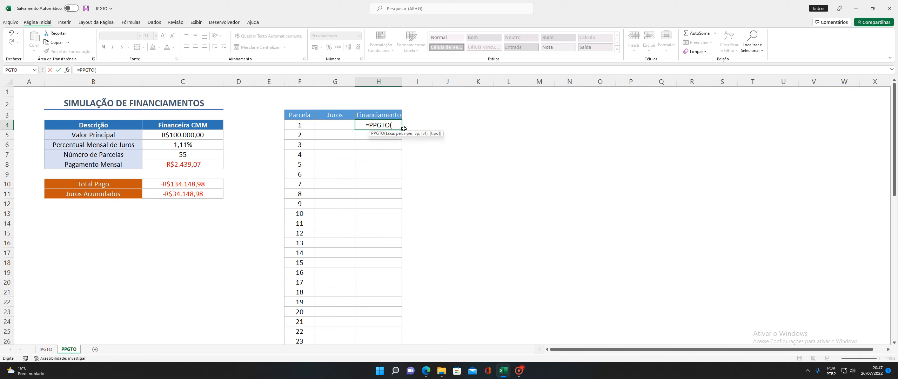
pyautogui.click(210, 144)
pyautogui.press('F4')
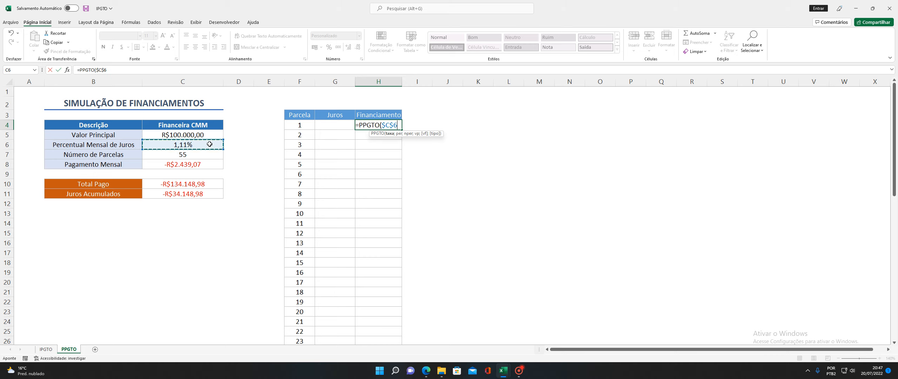
pyautogui.write(';')
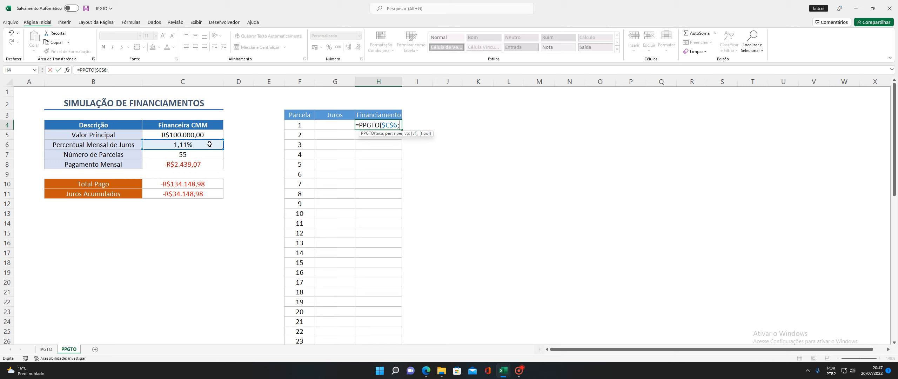
pyautogui.click(205, 155)
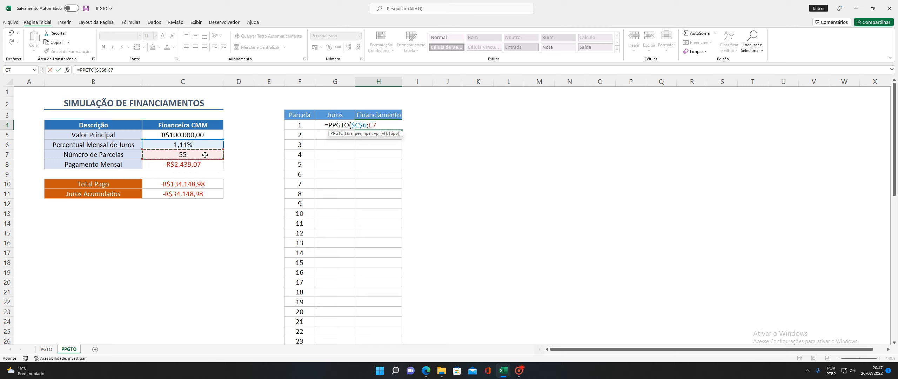
pyautogui.press('F4')
pyautogui.write(';')
pyautogui.press('BackSpace')
pyautogui.press('BackSpace')
pyautogui.press('BackSpace')
pyautogui.press('BackSpace')
pyautogui.press('BackSpace')
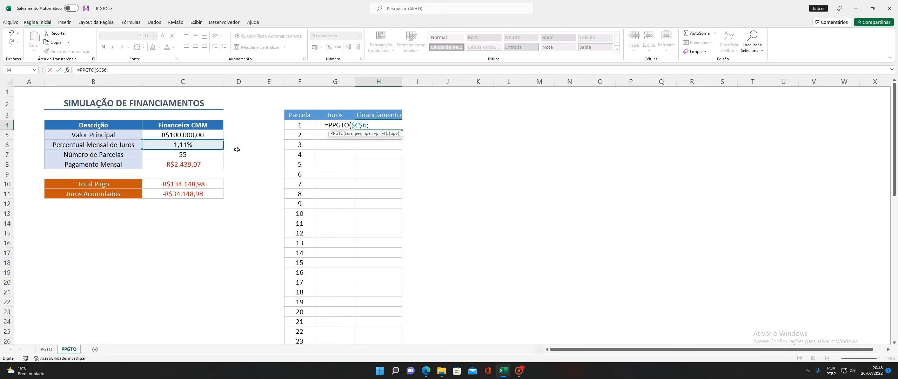
pyautogui.press('BackSpace')
pyautogui.press('BackSpace')
pyautogui.press('BackSpace')
pyautogui.press('BackSpace')
pyautogui.press('BackSpace')
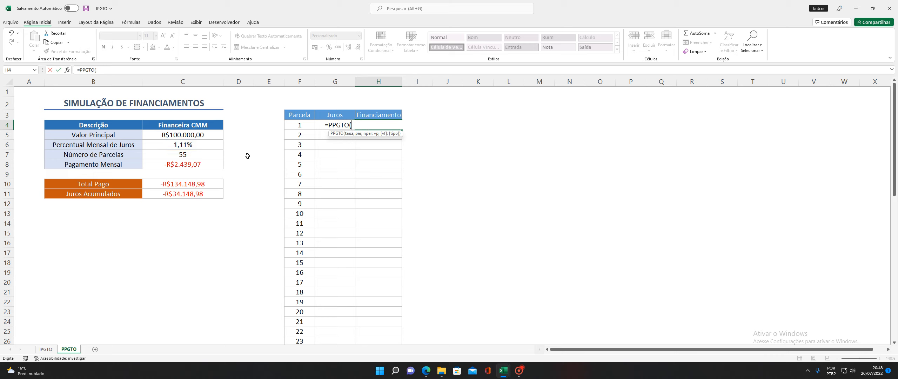
# Complete H4 as =PPGTO($C$6;F4;$C$7;$C$5), showing -R$1.329,07
pyautogui.click(200, 144)
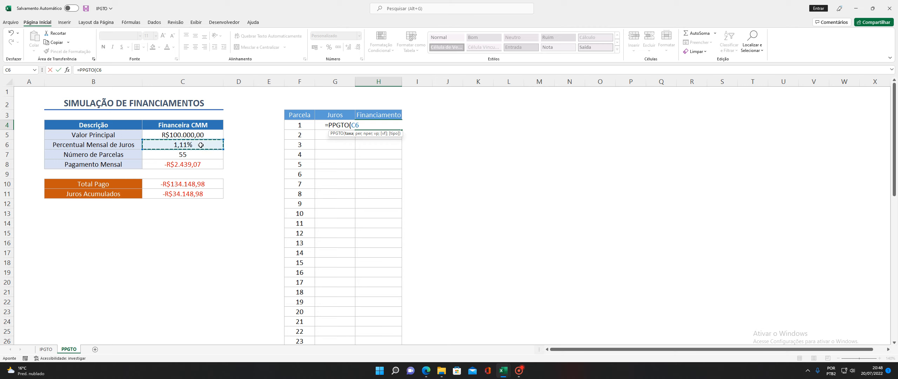
pyautogui.press('F4')
pyautogui.write(';')
pyautogui.click(301, 125)
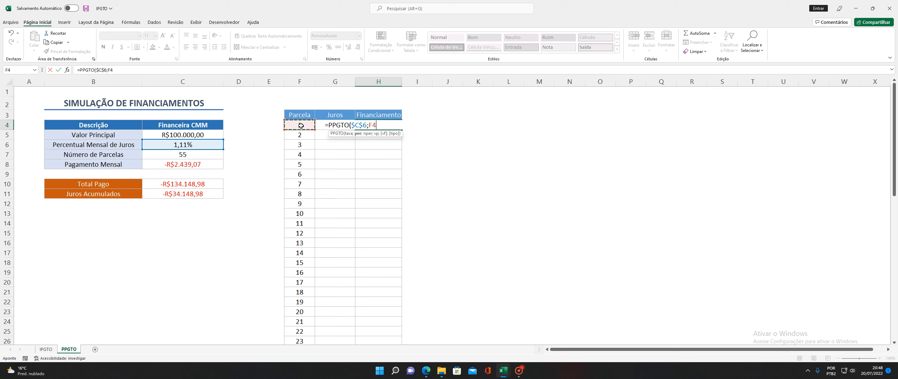
pyautogui.write(';')
pyautogui.click(198, 156)
pyautogui.press('F4')
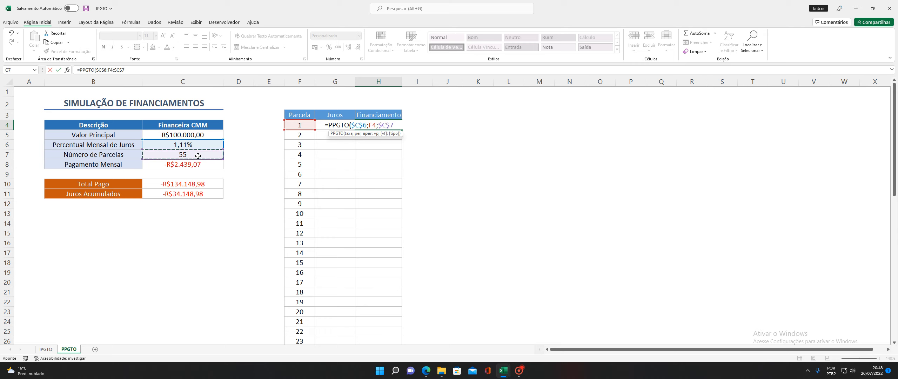
pyautogui.write(';')
pyautogui.click(207, 136)
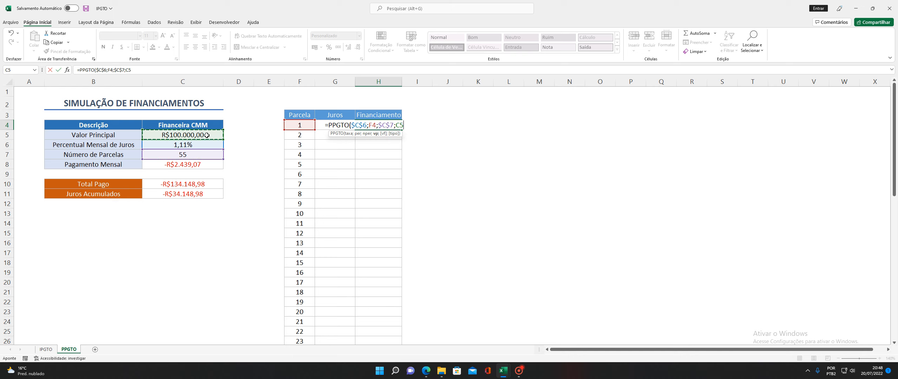
pyautogui.press('F4')
pyautogui.write(')')
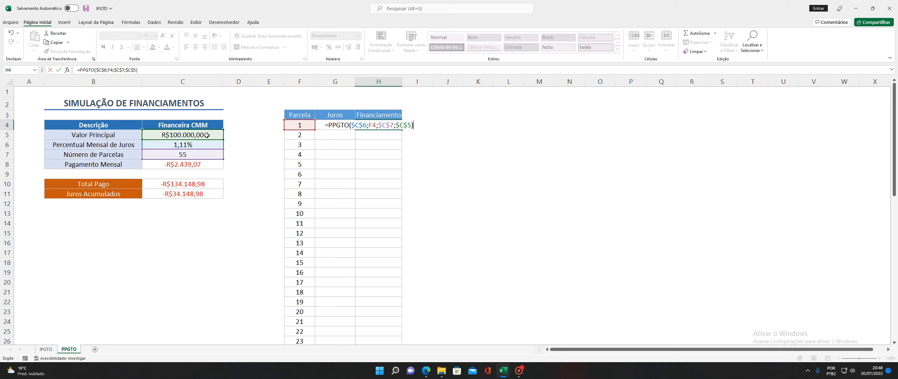
pyautogui.hotkey('ctrl', 'Return')
pyautogui.press('Return')
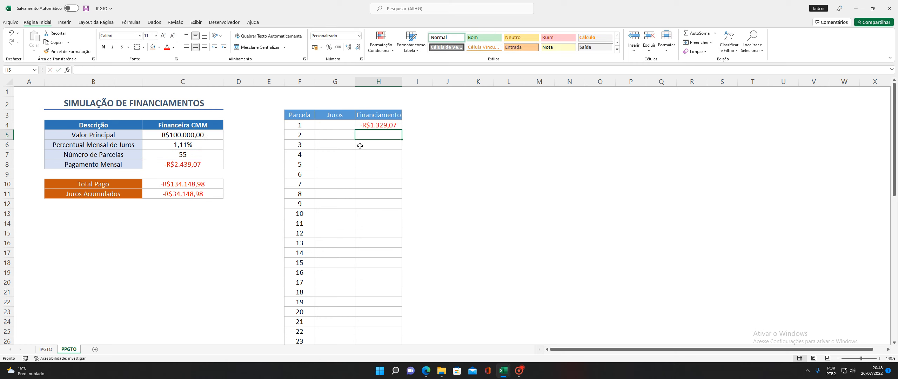
# Fill H4's PPGTO formula down to H58 for all 55 installments
pyautogui.click(380, 124)
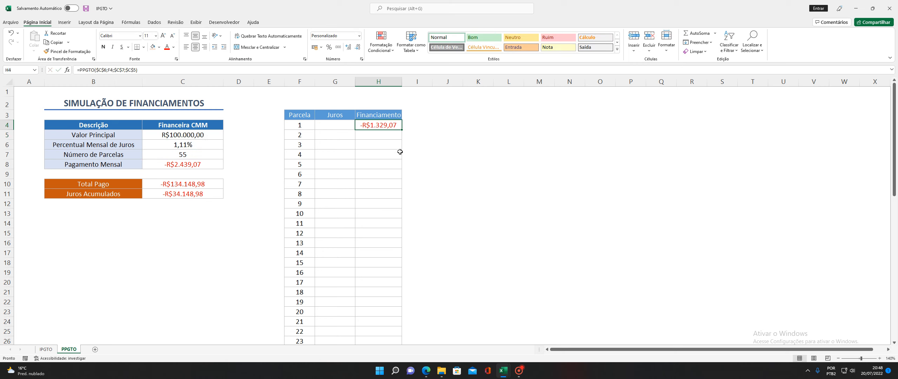
pyautogui.doubleClick(402, 129)
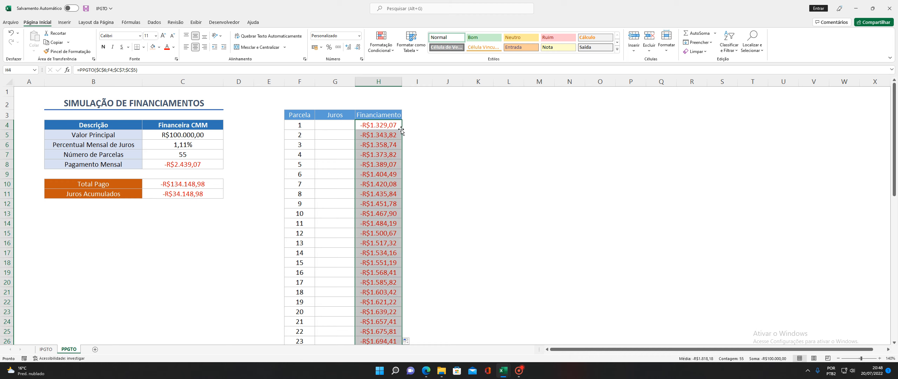
pyautogui.scroll(-14, 390, 173)
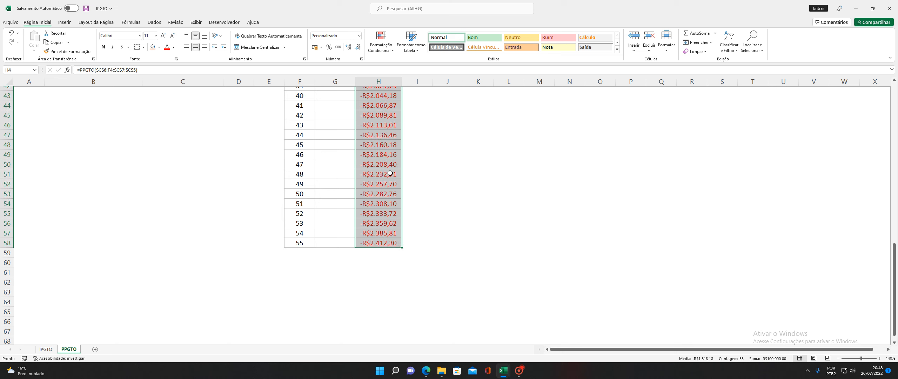
pyautogui.scroll(14, 390, 173)
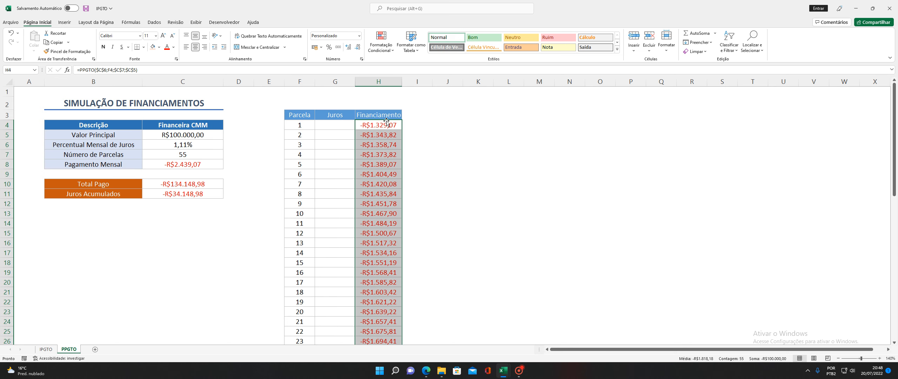
pyautogui.click(388, 125)
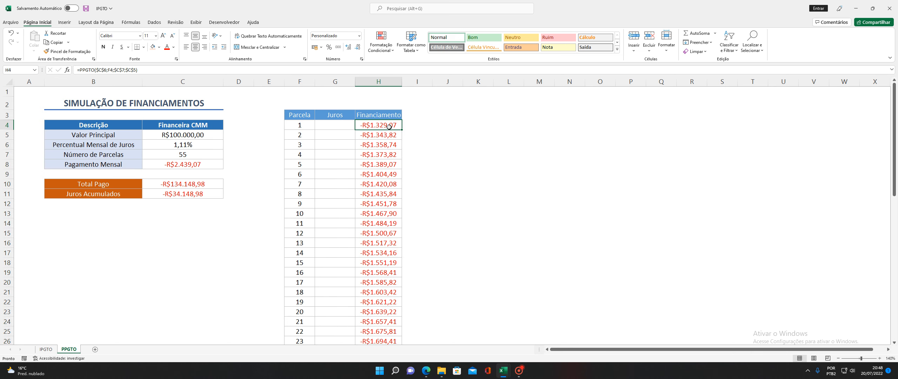
# Compare the second installment's formulas on the IPGTO and PPGTO sheets
pyautogui.click(46, 349)
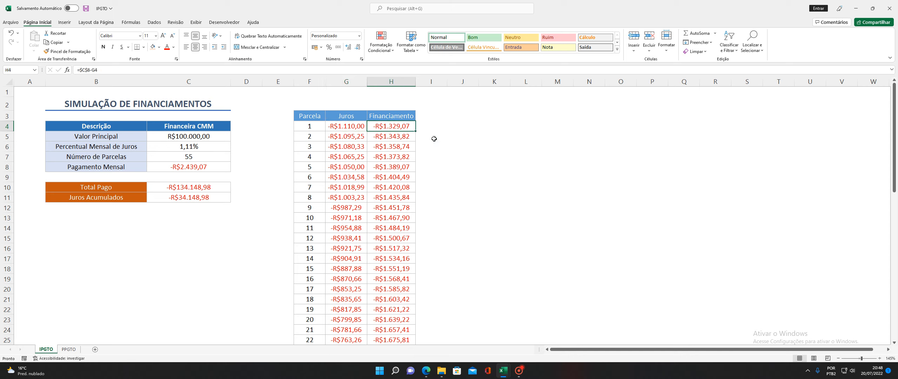
pyautogui.click(392, 139)
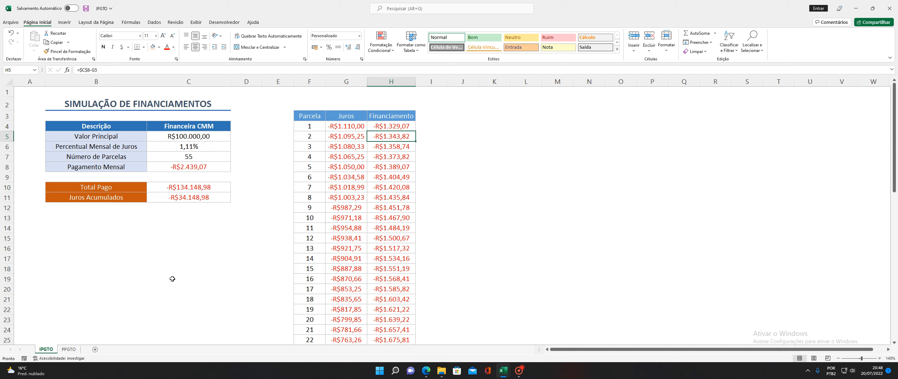
pyautogui.click(68, 349)
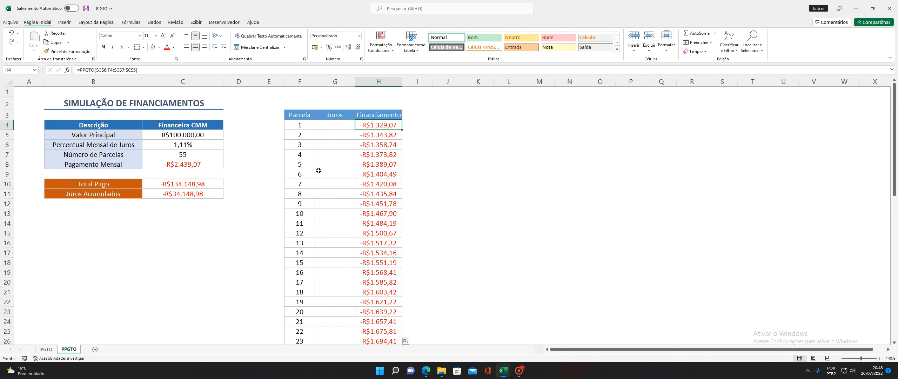
pyautogui.click(377, 136)
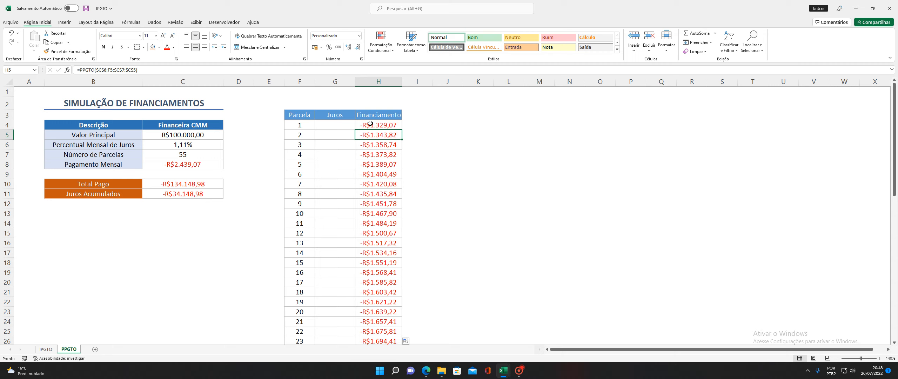
# Enter =C8-H4 in G4 for the first installment's Juros
pyautogui.click(333, 123)
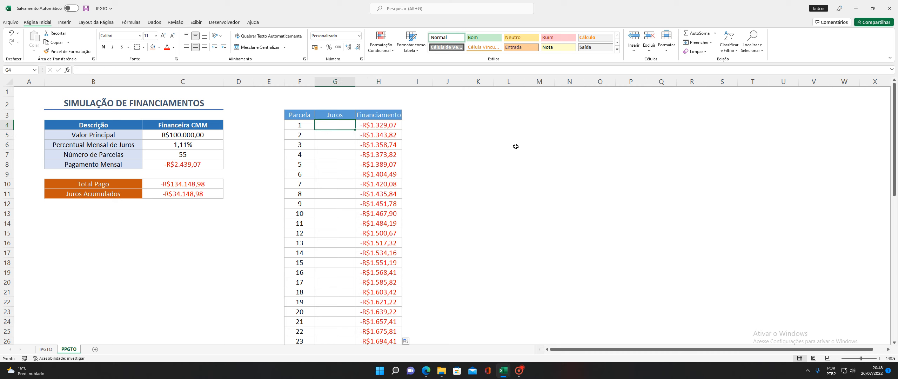
pyautogui.write('=')
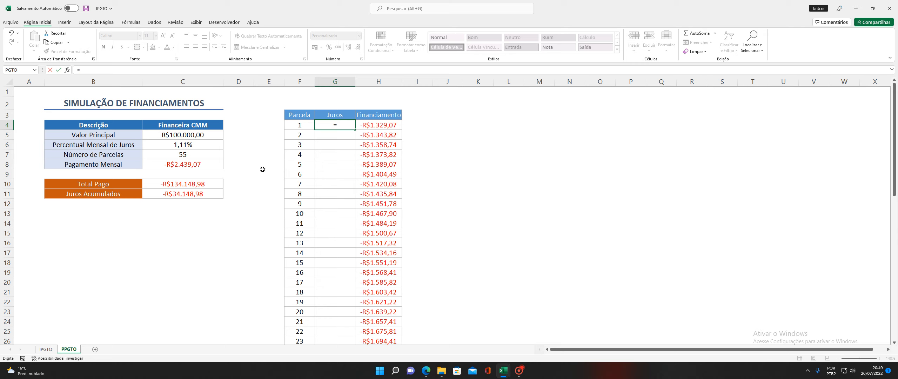
pyautogui.click(206, 165)
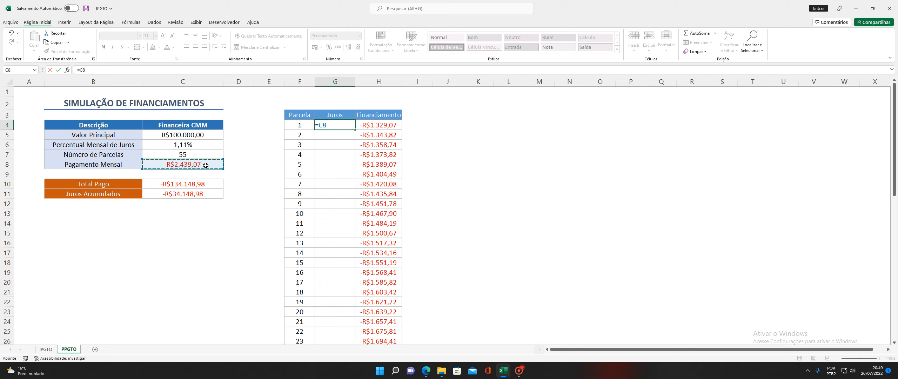
pyautogui.write('-')
pyautogui.click(374, 123)
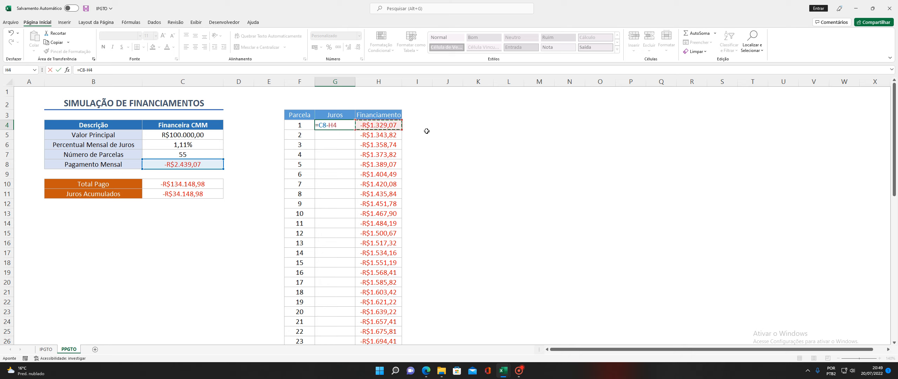
pyautogui.press('Return')
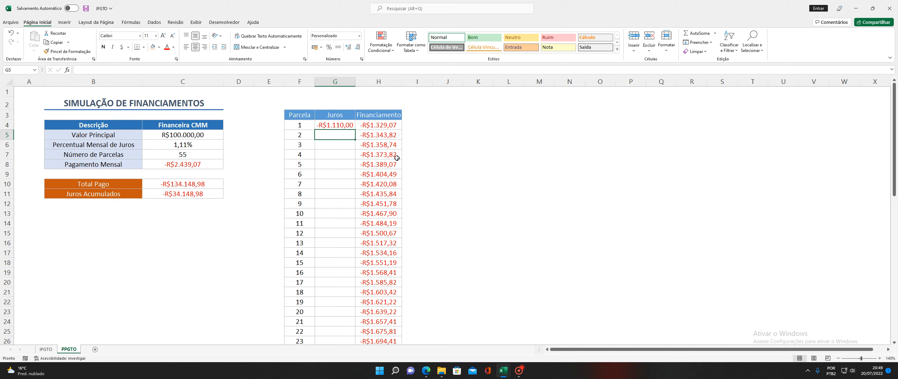
# After checking the IPGTO sheet, change G4 to =$C$8-H4
pyautogui.click(45, 349)
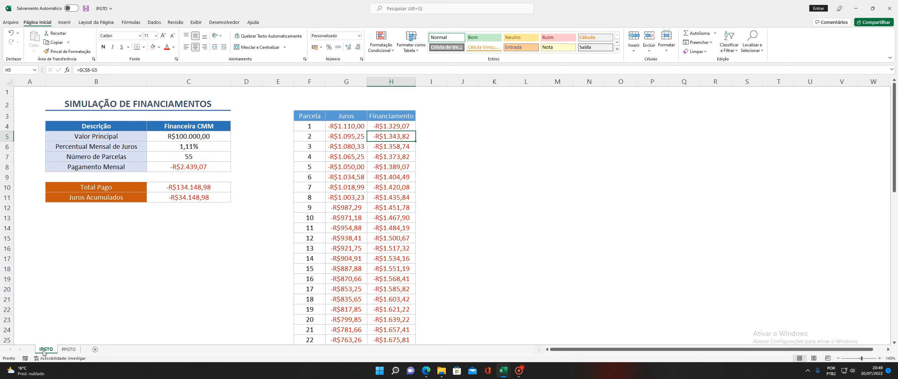
pyautogui.click(69, 349)
pyautogui.click(326, 127)
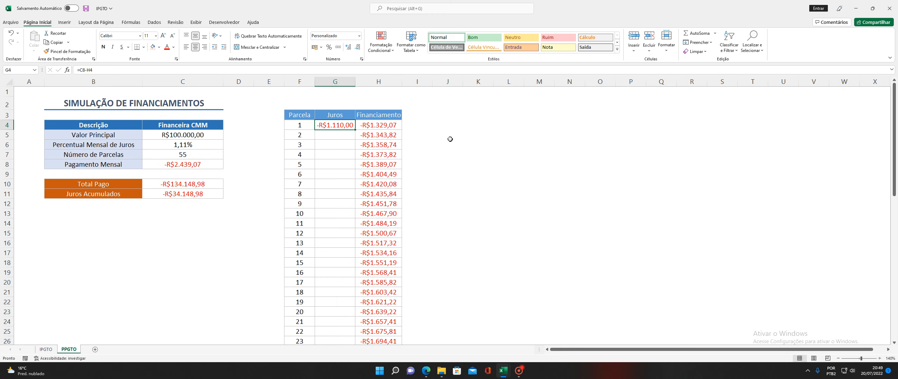
pyautogui.press('F2')
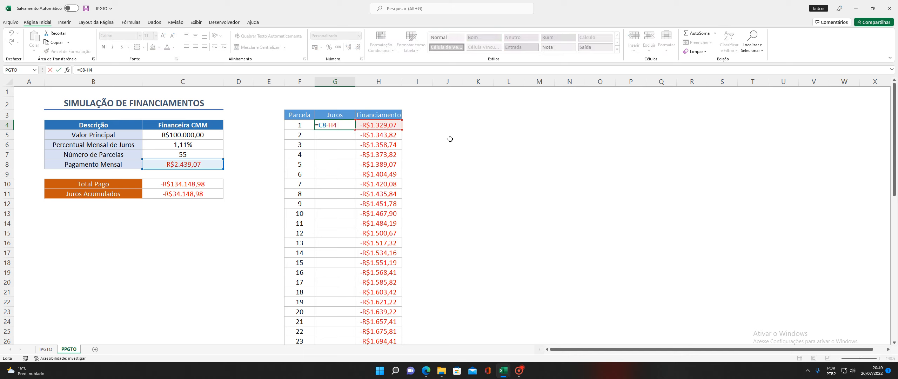
pyautogui.click(322, 126)
pyautogui.press('F4')
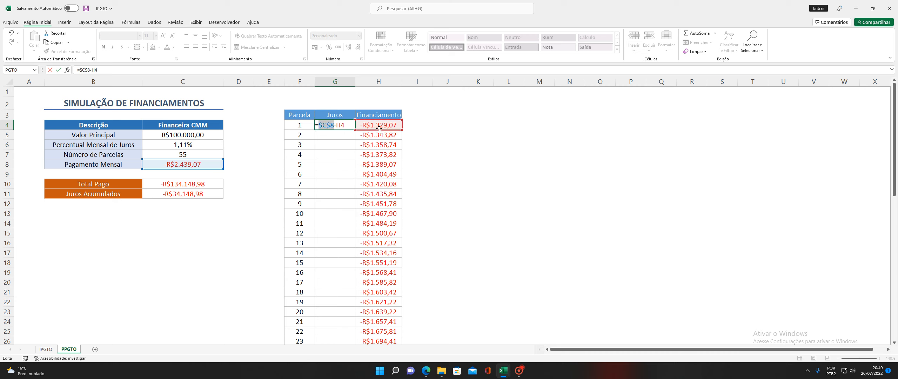
pyautogui.press('Return')
# Fill the Juros formula down all 55 installments, from -R$1.110,00 to -R$26,78
pyautogui.click(342, 129)
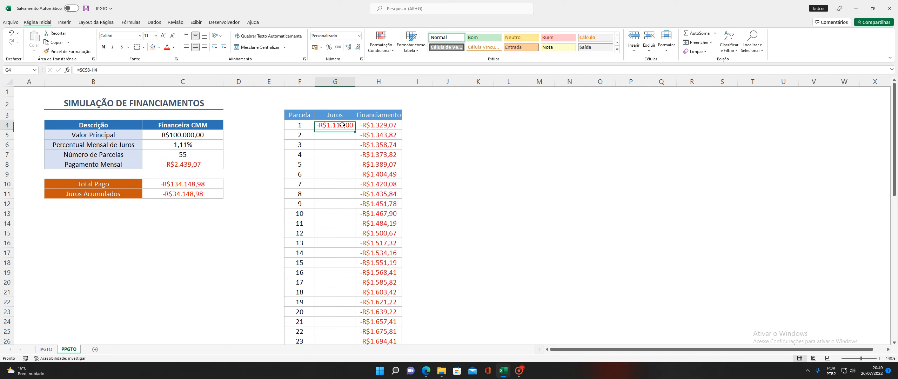
pyautogui.doubleClick(356, 129)
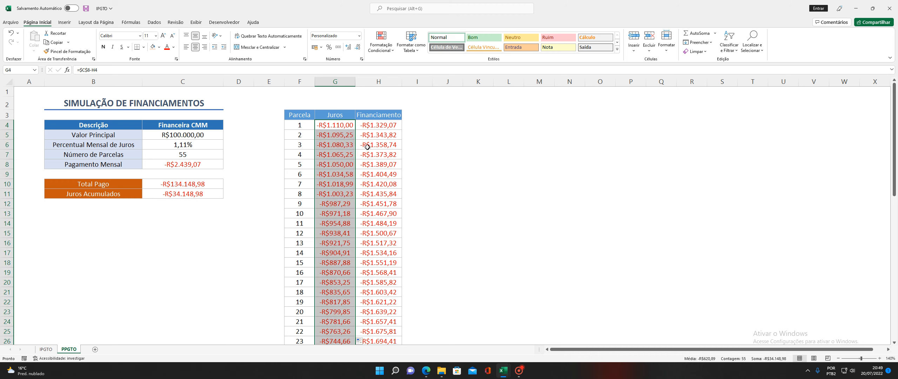
pyautogui.scroll(-13, 338, 171)
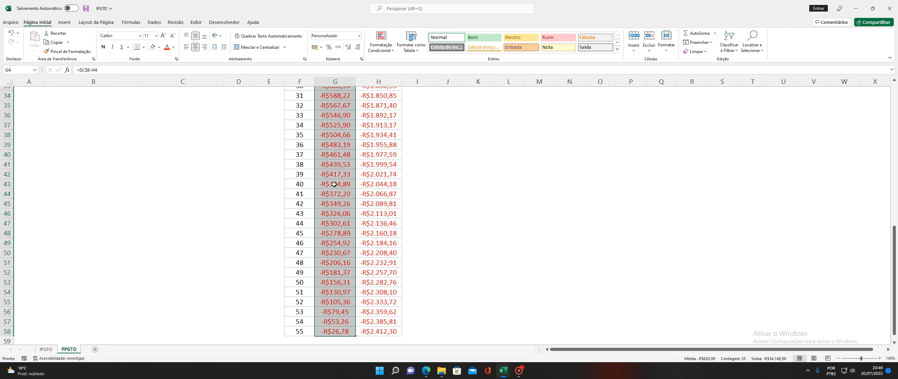
pyautogui.scroll(13, 362, 241)
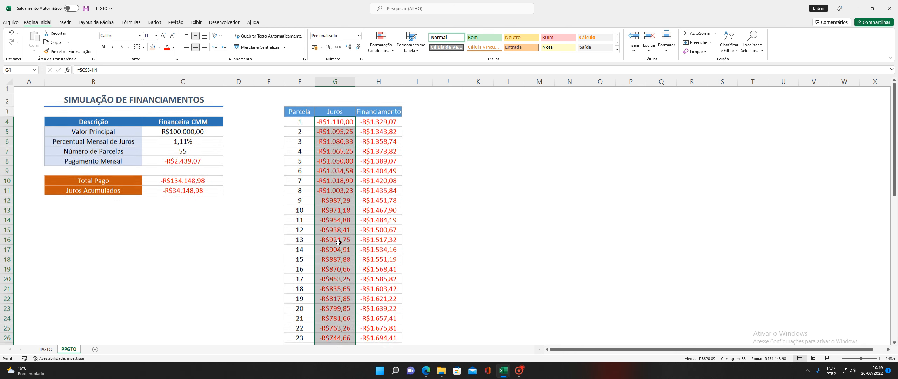
pyautogui.click(488, 181)
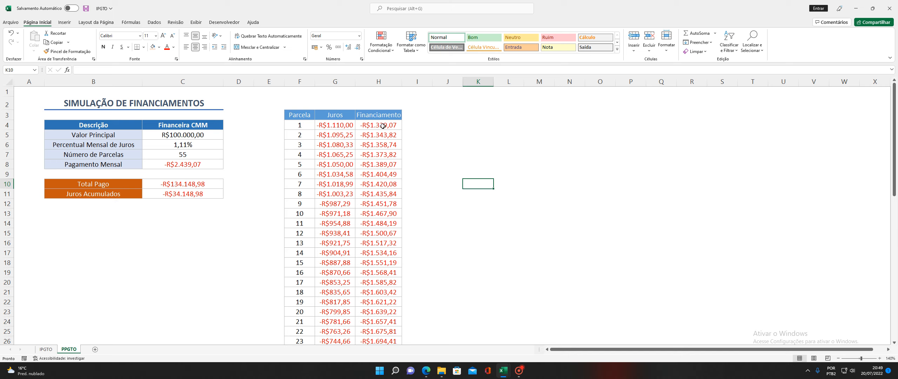
# Compare PPGTO values H4:H14 with IPGTO values G4:G11, then bring up the VFPLANO workbook
pyautogui.moveTo(383, 124); pyautogui.dragTo(390, 224)
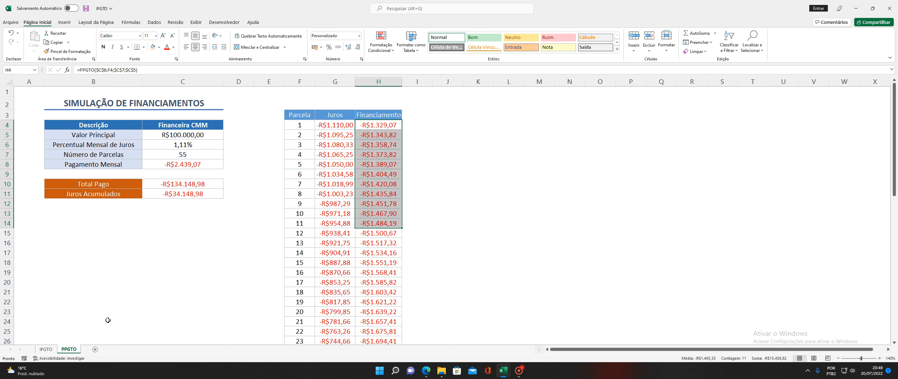
pyautogui.click(46, 349)
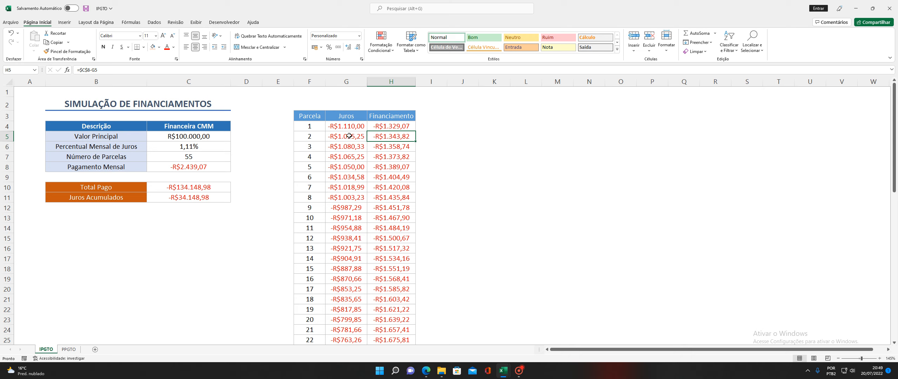
pyautogui.moveTo(348, 125); pyautogui.dragTo(347, 198)
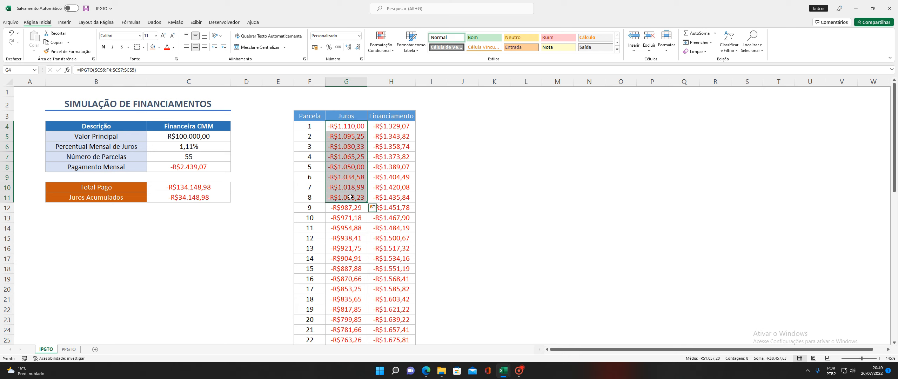
pyautogui.click(460, 168)
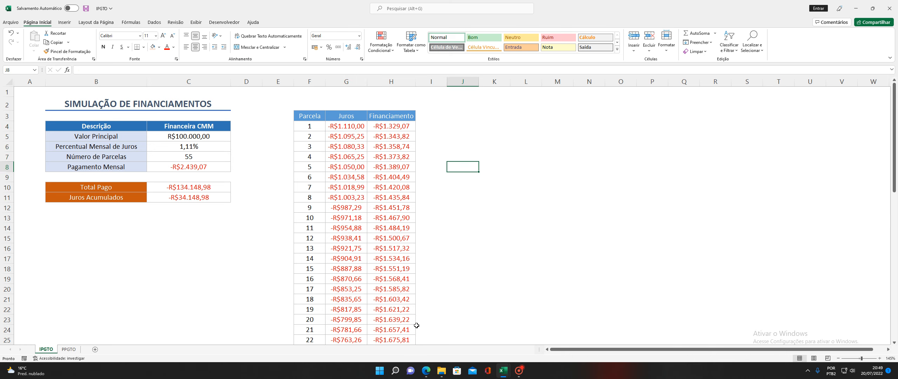
pyautogui.moveTo(502, 374)
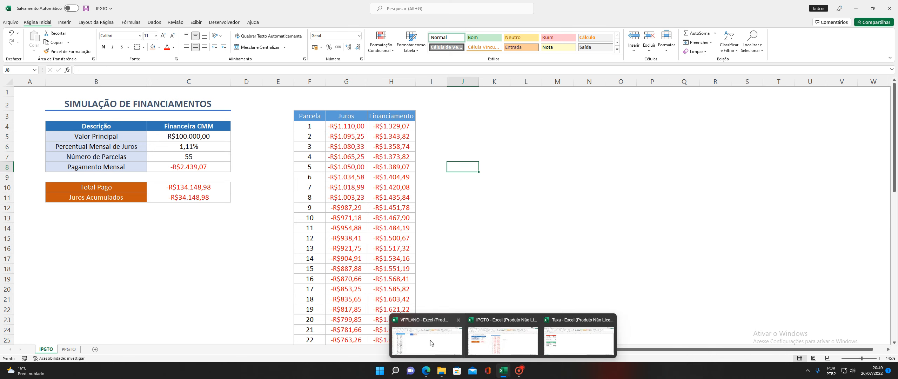
pyautogui.click(504, 336)
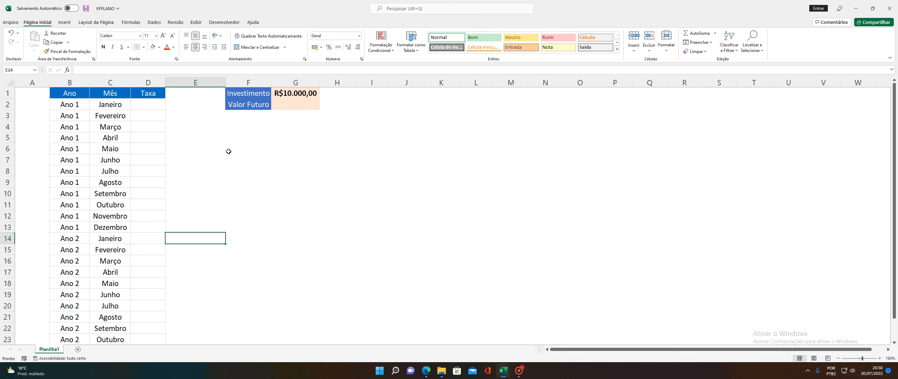
# Set D2 to 0,80% and copy it into D3:D13 for every Ano 1 month
pyautogui.click(143, 104)
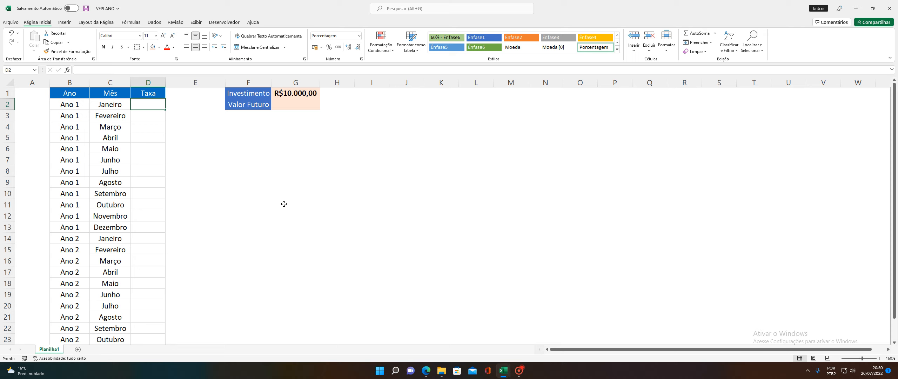
pyautogui.write('0,8')
pyautogui.press('Return')
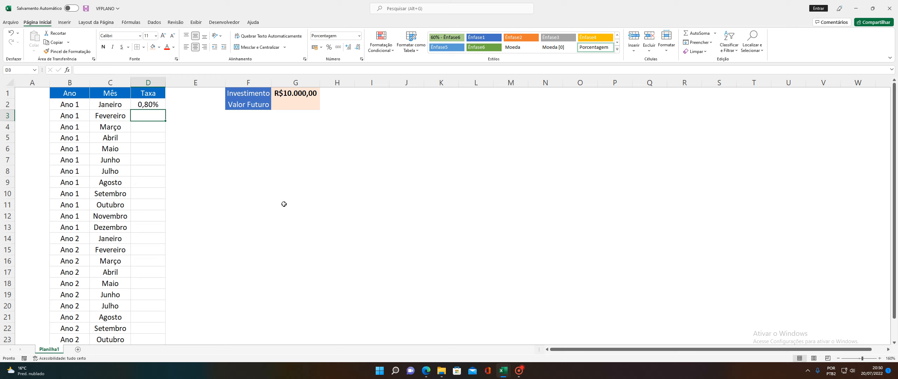
pyautogui.press('Up')
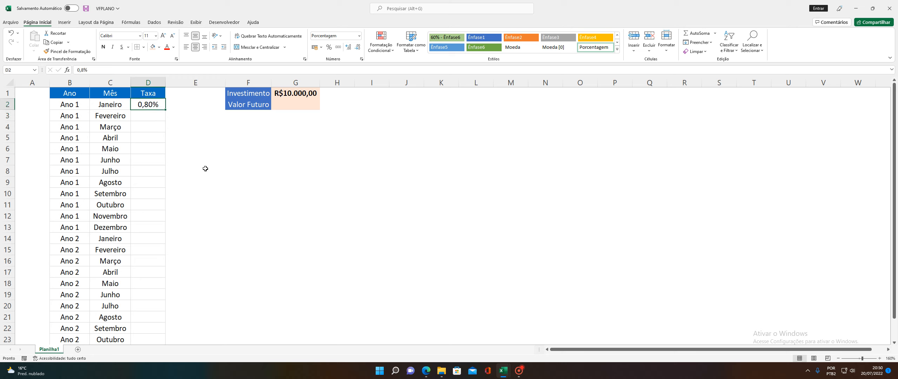
pyautogui.hotkey('ctrl', 'c')
pyautogui.moveTo(155, 118); pyautogui.dragTo(155, 226)
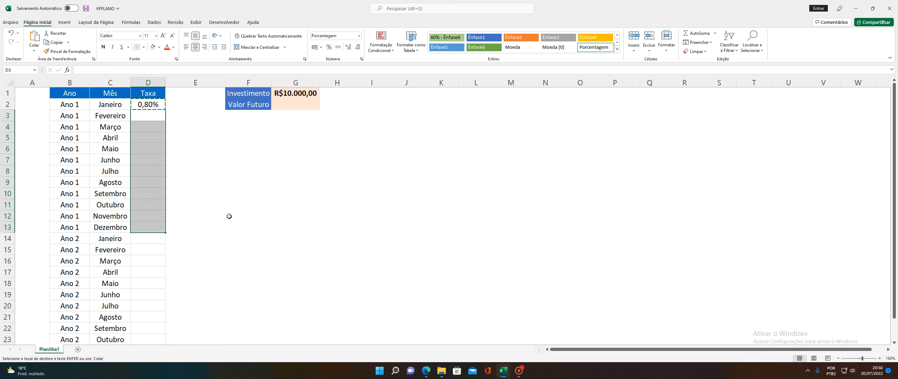
pyautogui.hotkey('ctrl', 'v')
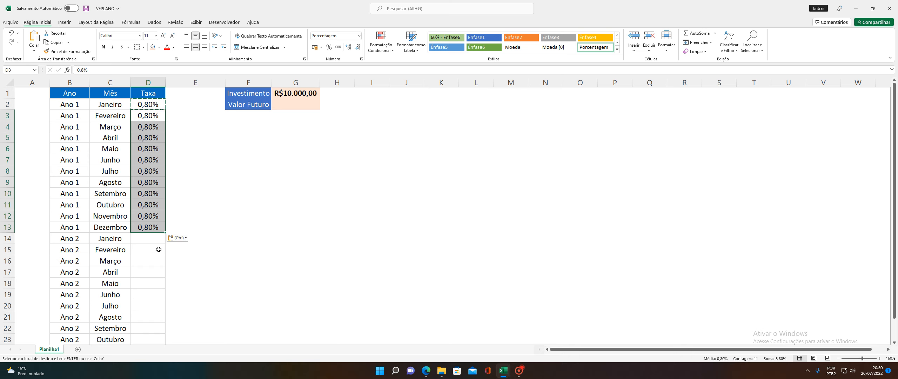
# Set D14 to 0,90% and copy it into D15:D25 for every Ano 2 month
pyautogui.click(156, 239)
pyautogui.write('0,90')
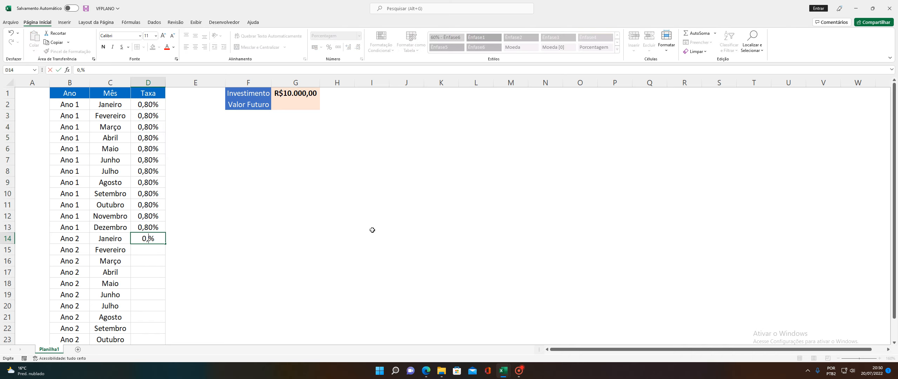
pyautogui.press('Return')
pyautogui.press('Up')
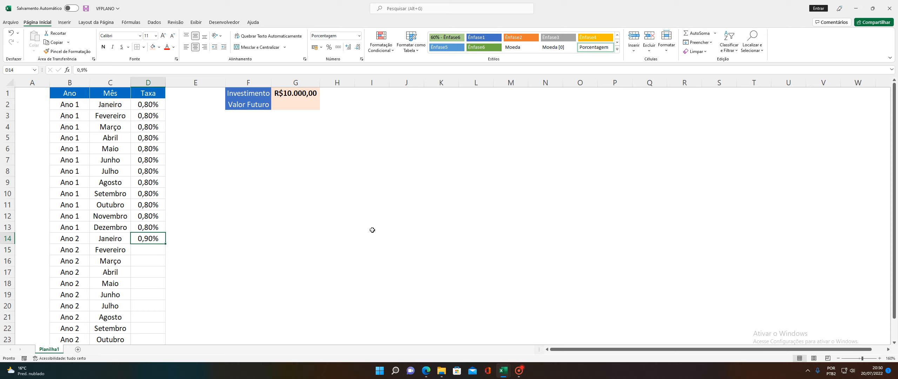
pyautogui.hotkey('ctrl', 'c')
pyautogui.scroll(-2, 233, 166)
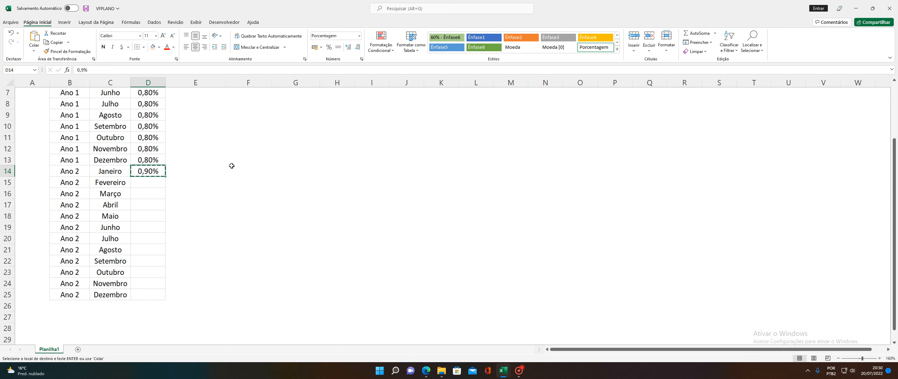
pyautogui.moveTo(158, 183); pyautogui.dragTo(158, 296)
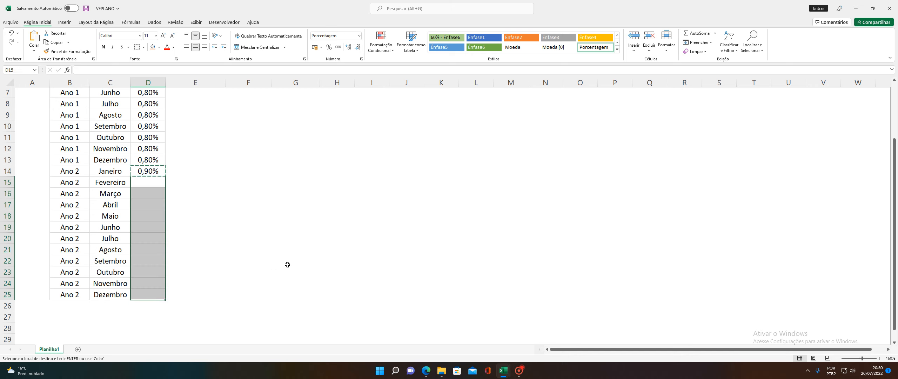
pyautogui.hotkey('ctrl', 'v')
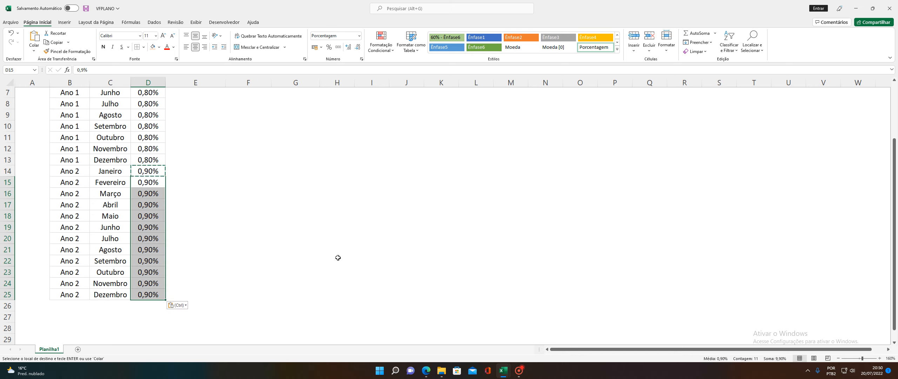
pyautogui.press('Escape')
pyautogui.press('Escape')
pyautogui.scroll(2, 338, 258)
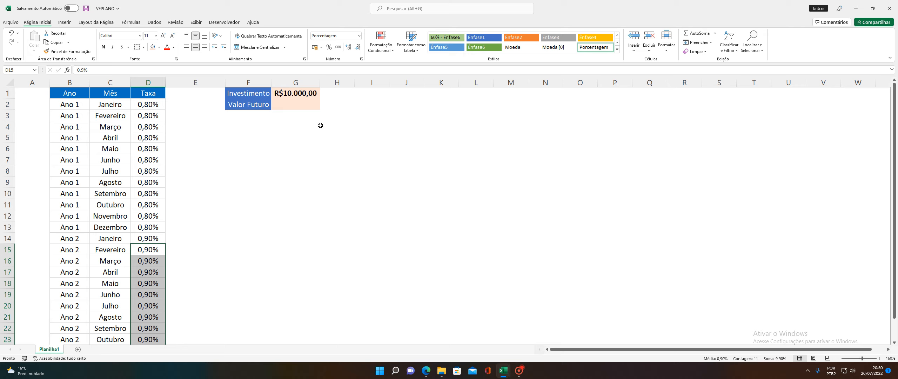
pyautogui.click(295, 105)
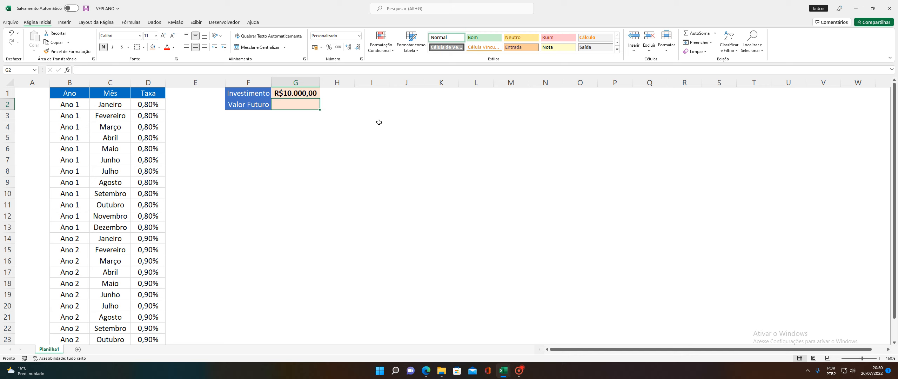
# Enter =VFPLANO($G$1;$D$2:$D$25) in G2, giving R$12.252,38
pyautogui.write('=')
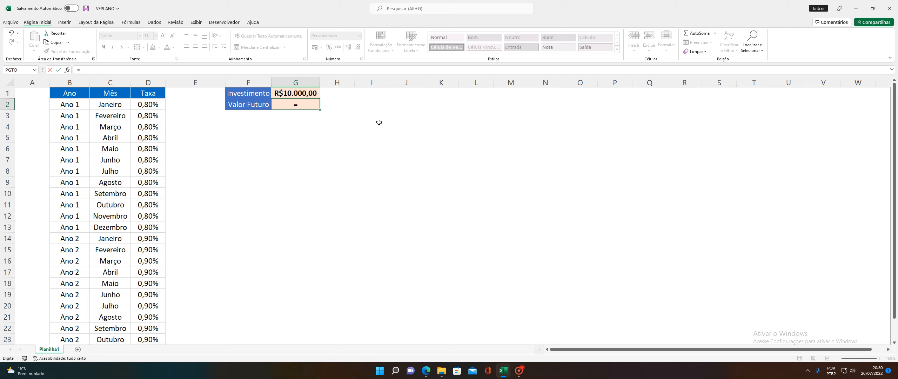
pyautogui.write('VFPLANO')
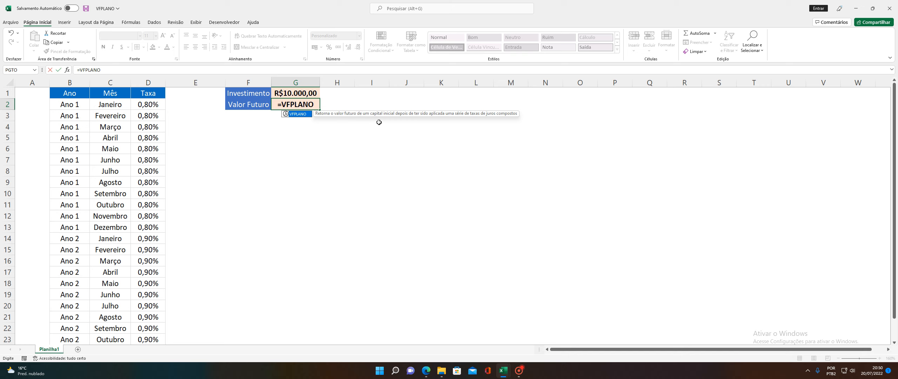
pyautogui.write('(')
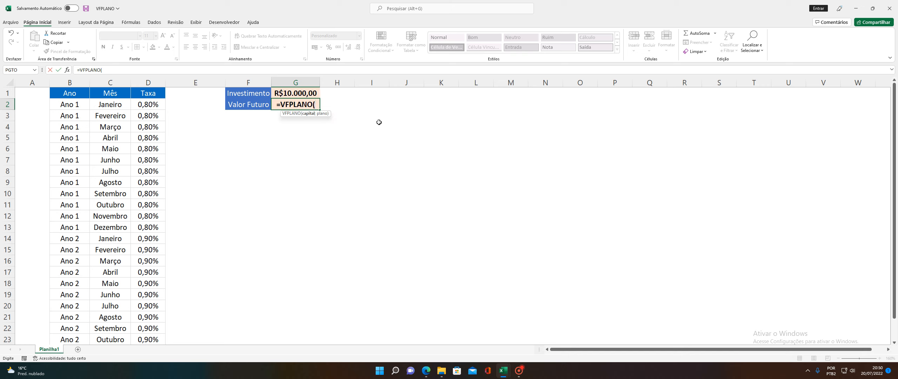
pyautogui.click(293, 93)
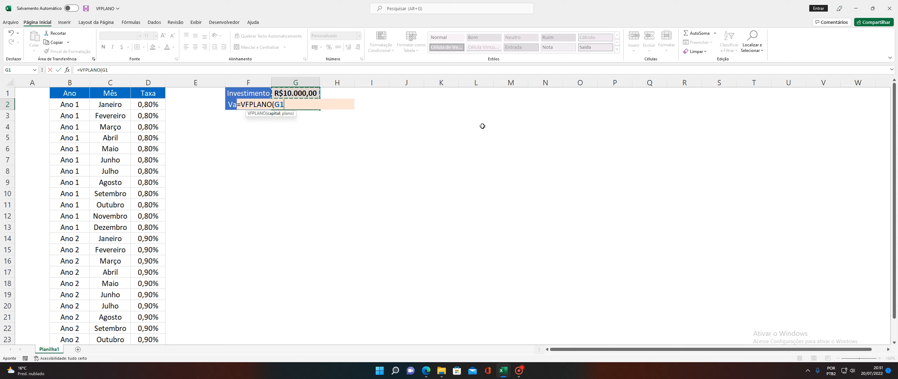
pyautogui.press('F4')
pyautogui.write(';')
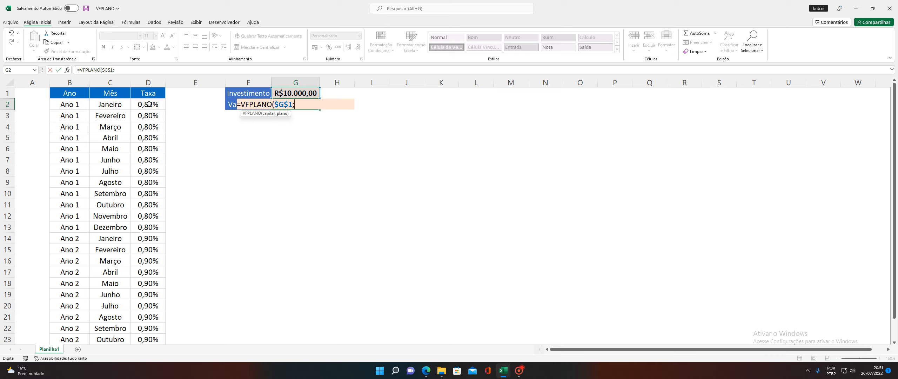
pyautogui.moveTo(149, 104); pyautogui.dragTo(158, 295)
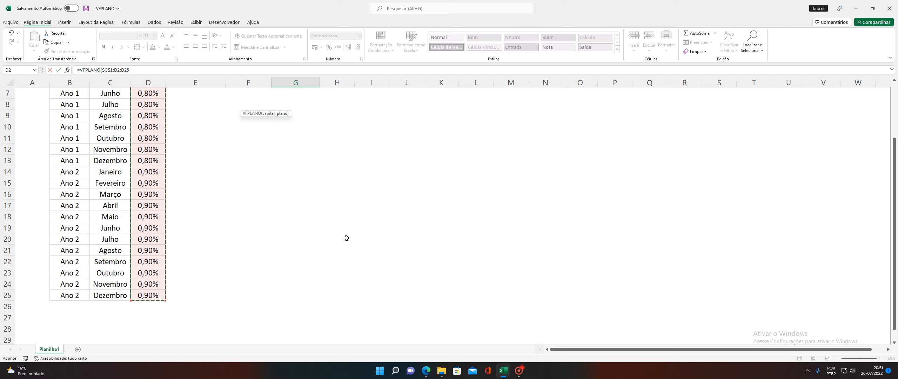
pyautogui.press('F4')
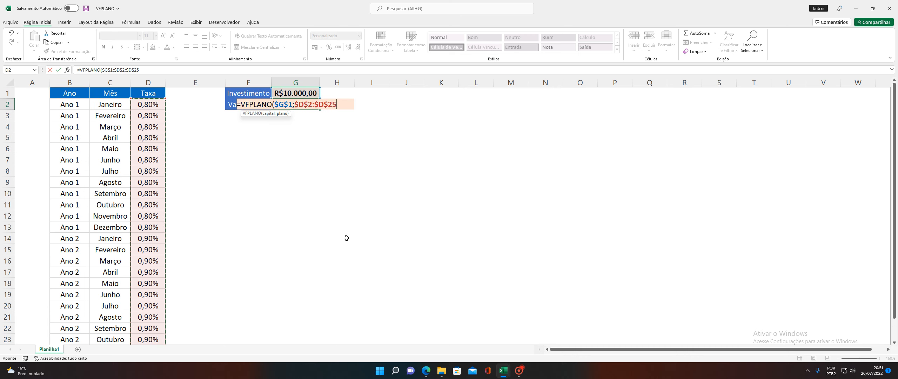
pyautogui.write(')')
pyautogui.press('Return')
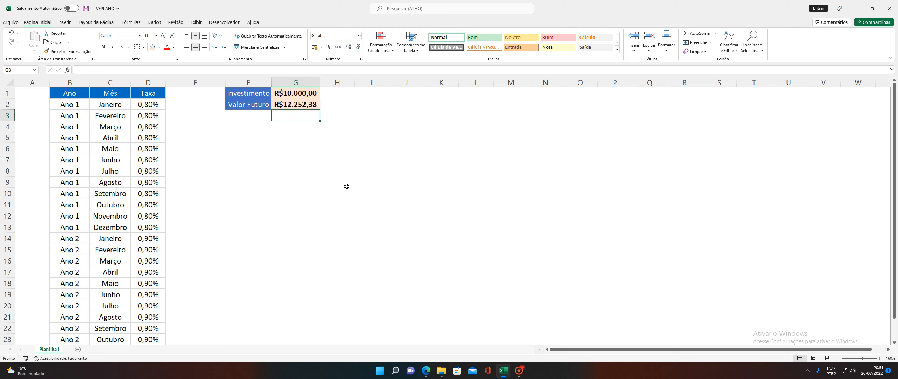
pyautogui.click(300, 92)
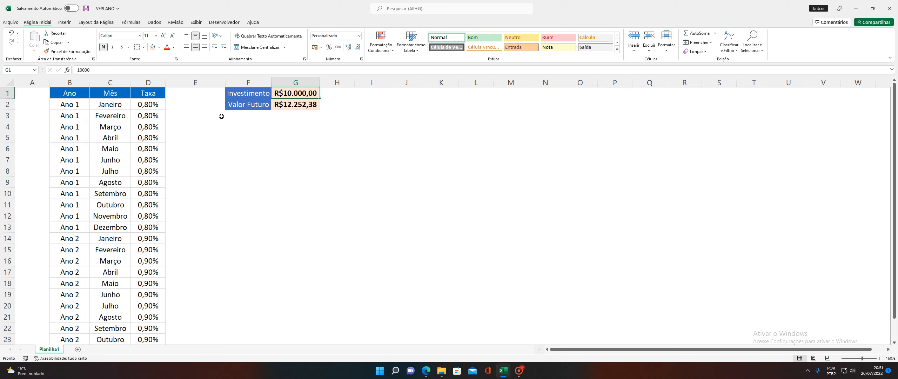
pyautogui.moveTo(153, 104); pyautogui.dragTo(157, 298)
pyautogui.scroll(2, 166, 238)
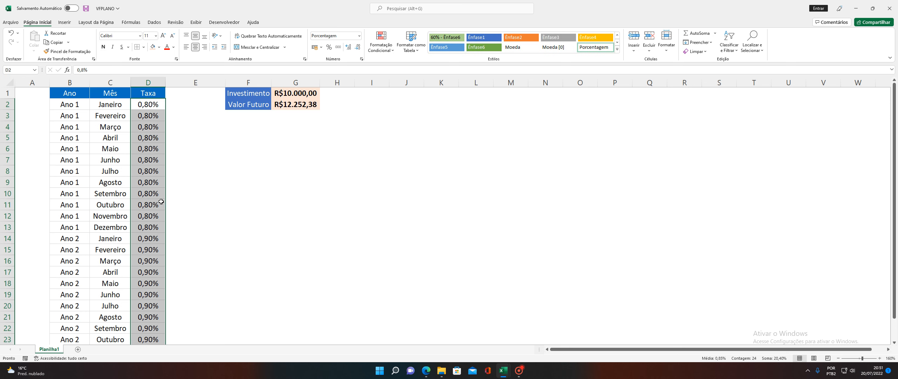
pyautogui.click(149, 103)
pyautogui.click(146, 115)
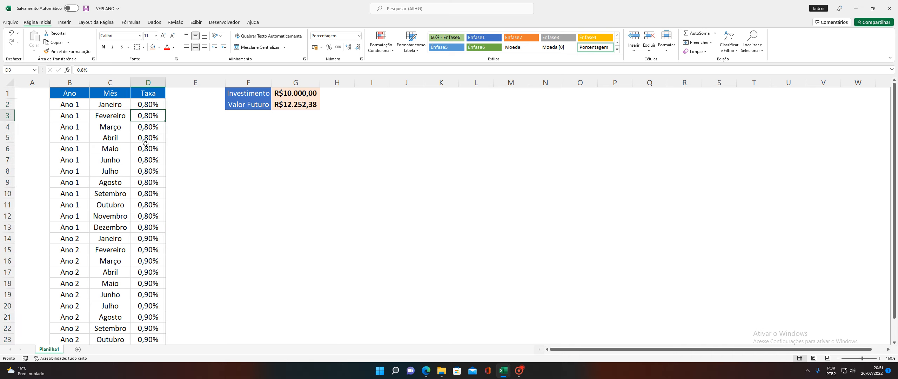
pyautogui.click(300, 105)
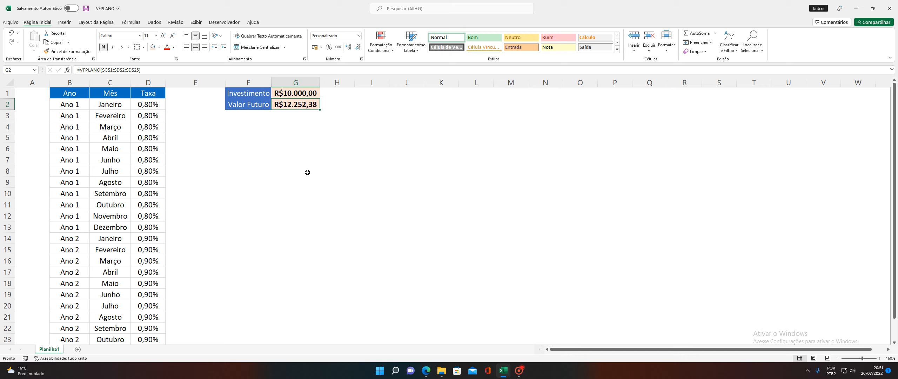
pyautogui.click(272, 135)
pyautogui.click(204, 117)
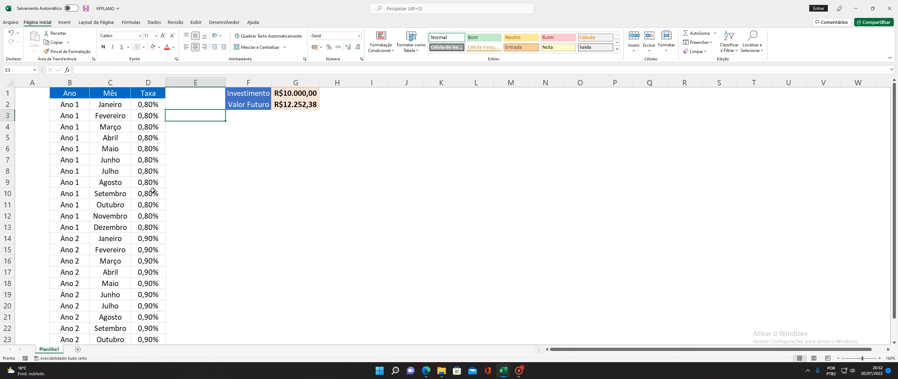
pyautogui.scroll(-2, 154, 279)
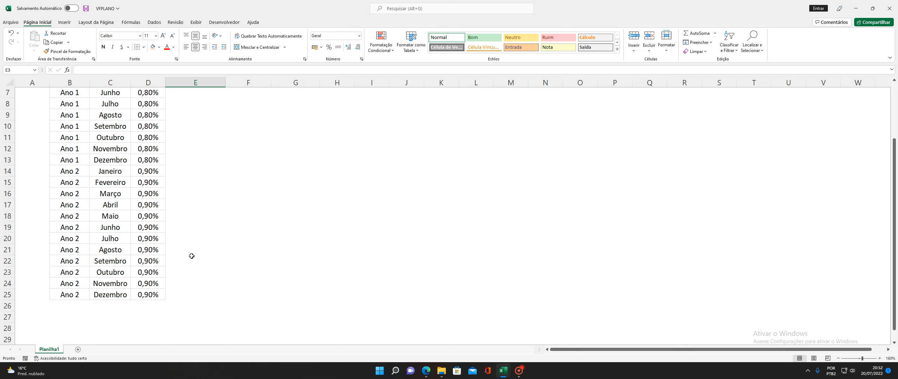
pyautogui.scroll(2, 202, 252)
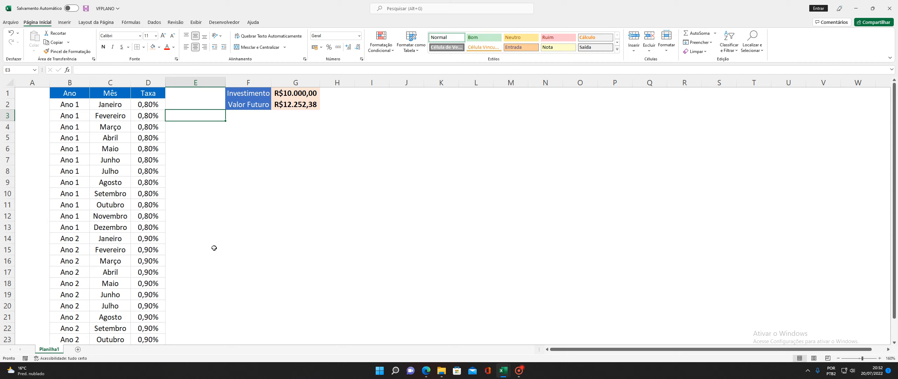